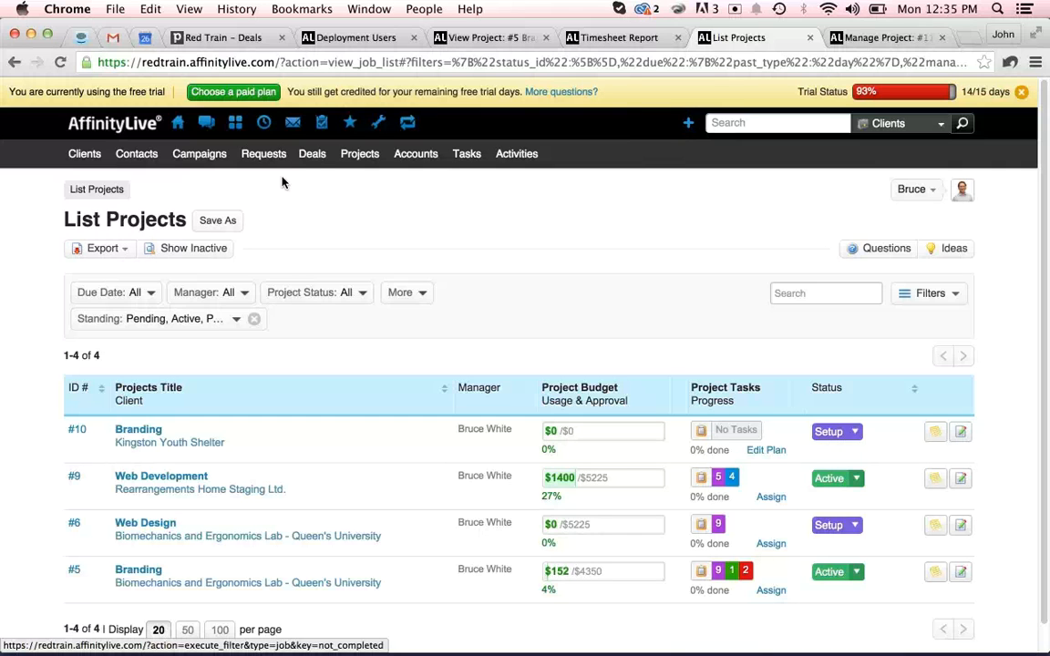
Open project #5 Branding for Biomechanics and Ergonomics Lab from the project list.
{"action": "mouse_move", "coordinate": [264, 127]}
{"action": "scroll", "coordinate": [59, 570], "scroll_direction": "down", "scroll_amount": 1}
{"action": "scroll", "coordinate": [59, 570], "scroll_direction": "down", "scroll_amount": 1}
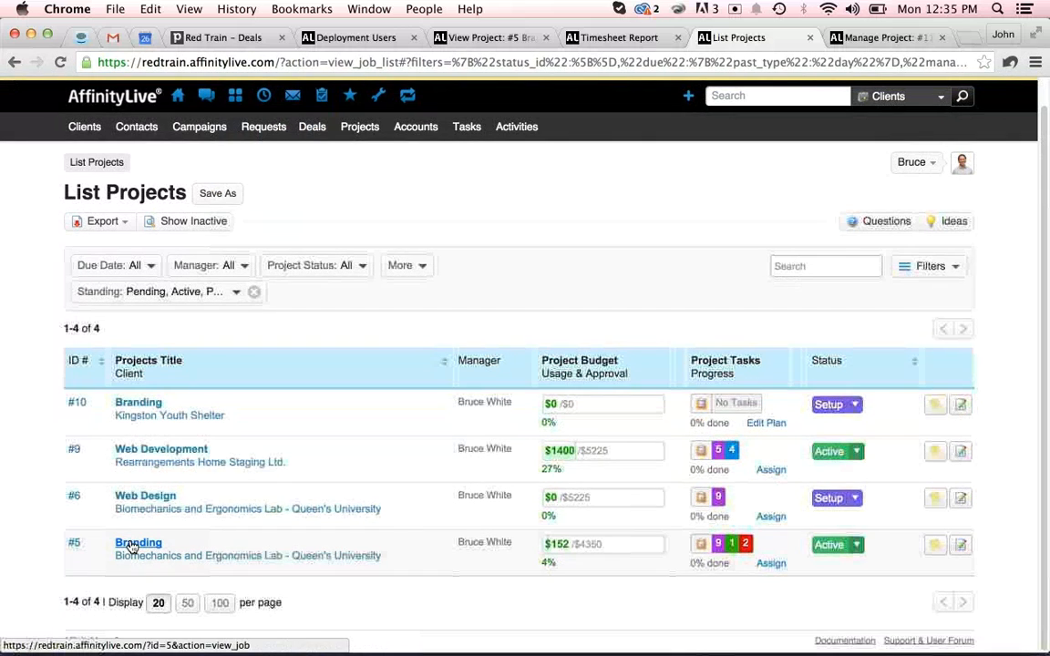
{"action": "left_click", "coordinate": [128, 542]}
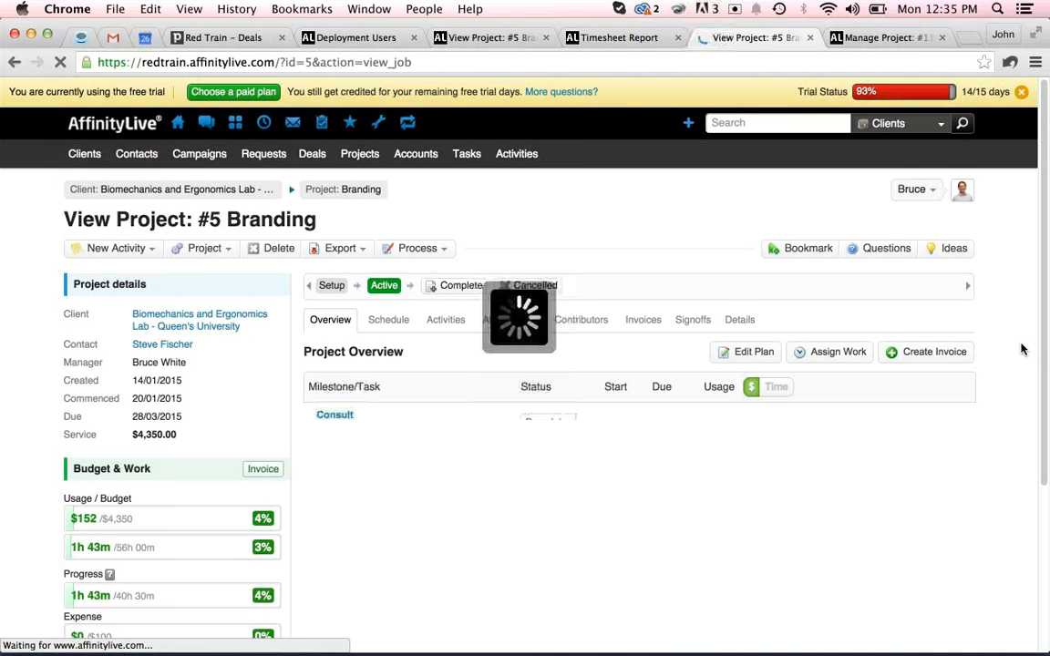
Expand the Brand Structure milestone and add an activity to its Market & Competitive Analysis task.
{"action": "scroll", "coordinate": [1022, 347], "scroll_direction": "down", "scroll_amount": 2}
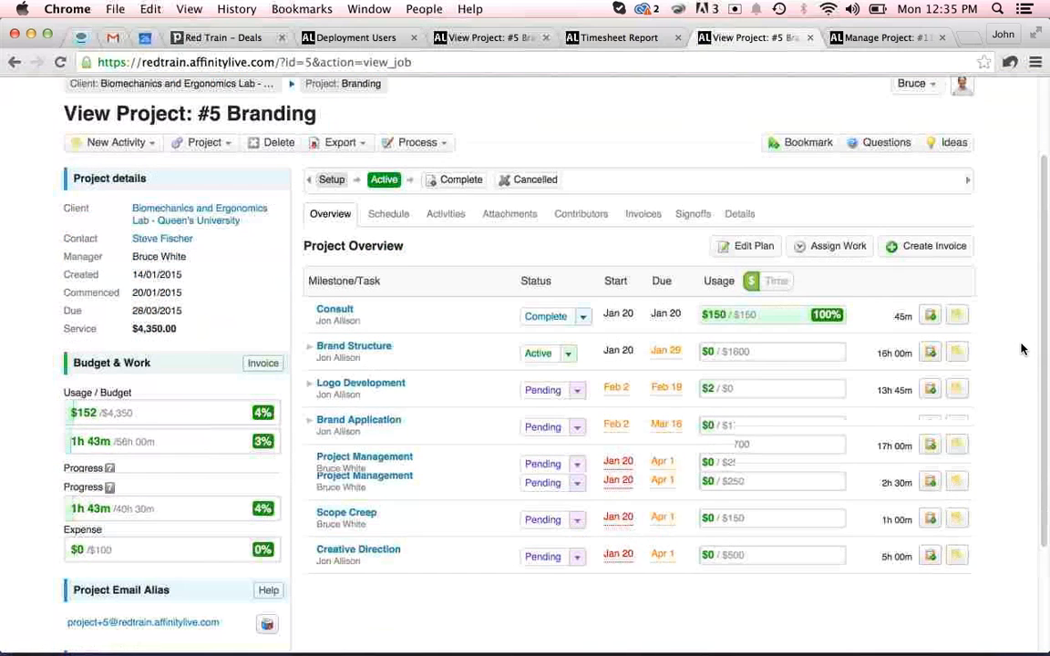
{"action": "left_click", "coordinate": [308, 349]}
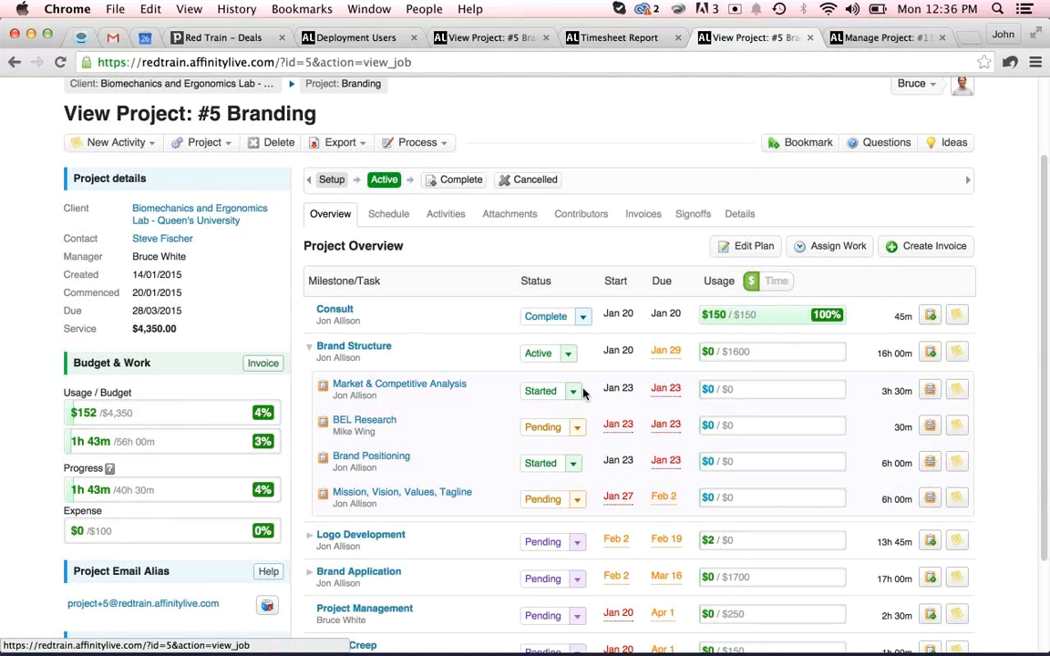
{"action": "left_click", "coordinate": [959, 391]}
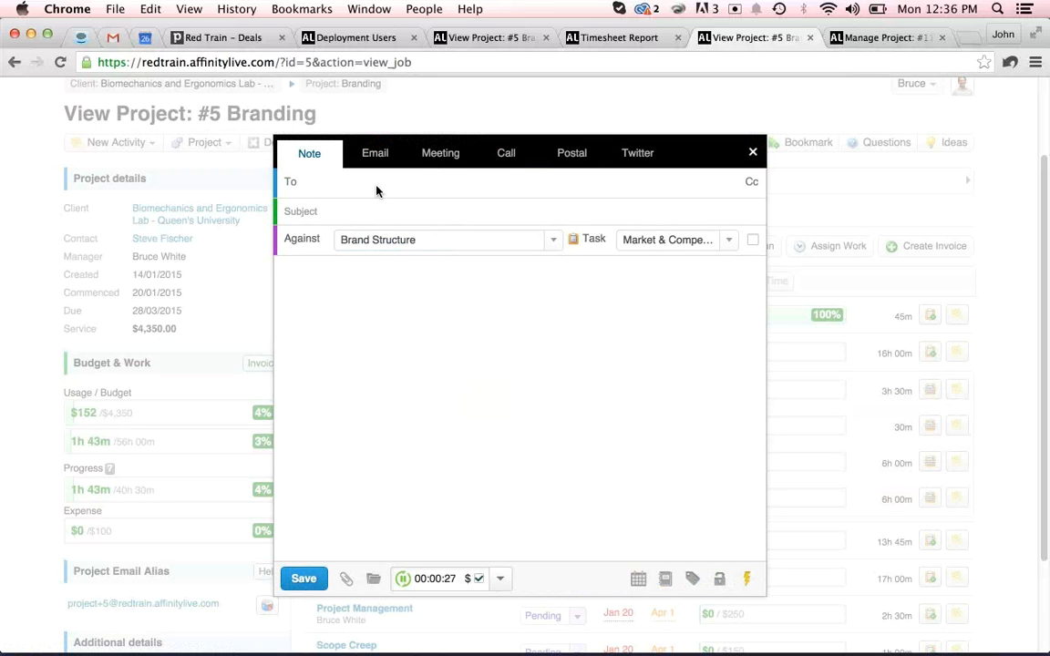
Keep the activity as a Note and set its logged time to 30m.
{"action": "left_click", "coordinate": [507, 156]}
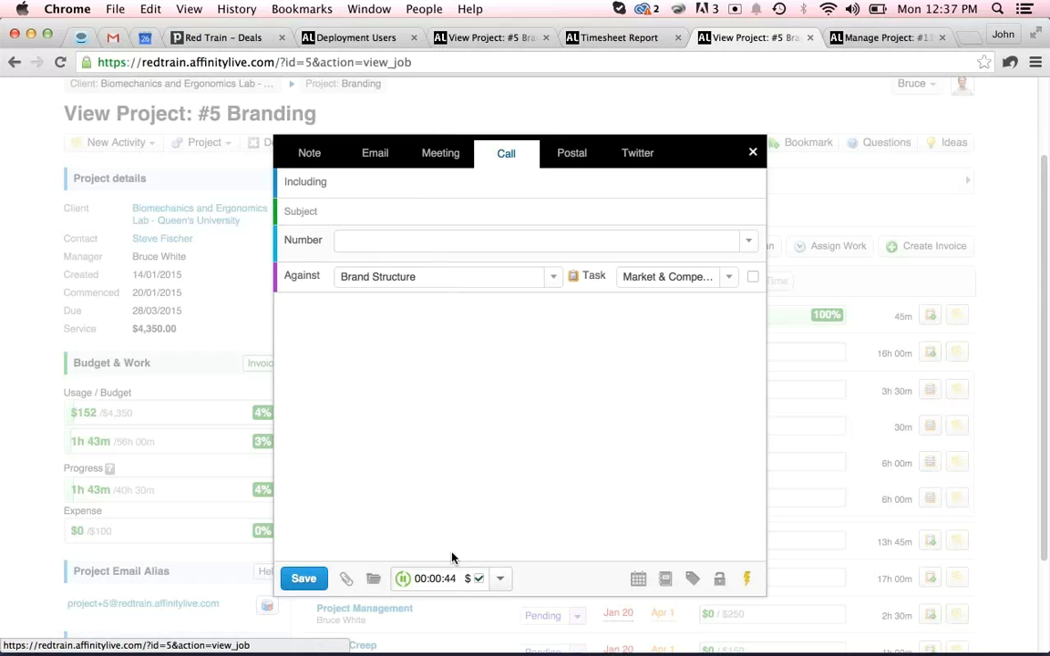
{"action": "left_click", "coordinate": [309, 153]}
{"action": "left_click_drag", "start_coordinate": [455, 579], "coordinate": [388, 577]}
{"action": "type", "text": "30m"}
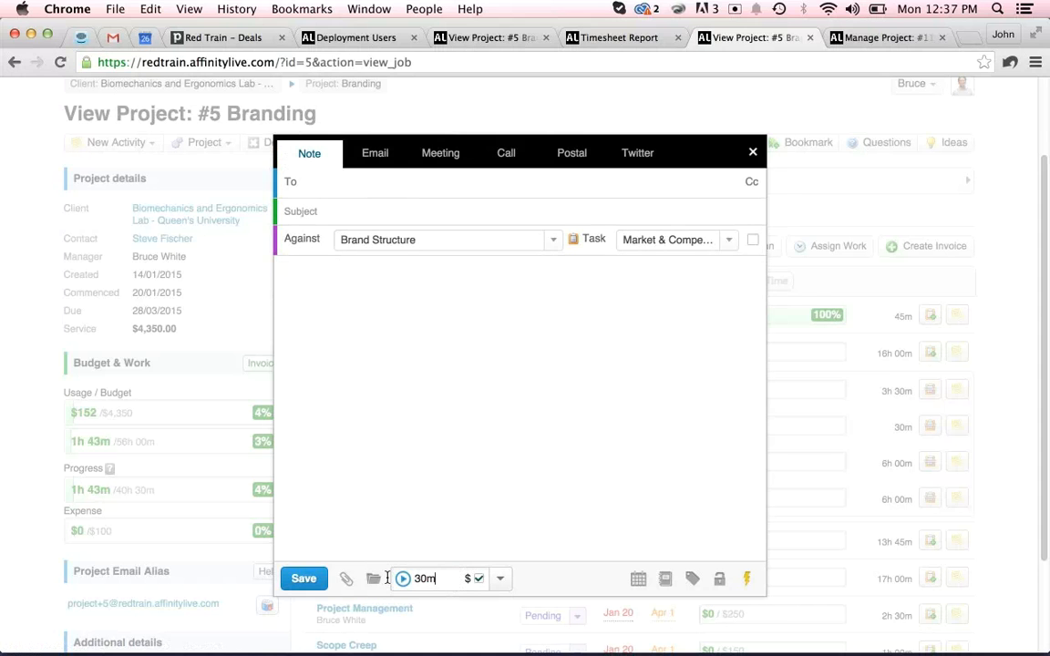
{"action": "key", "text": "Tab"}
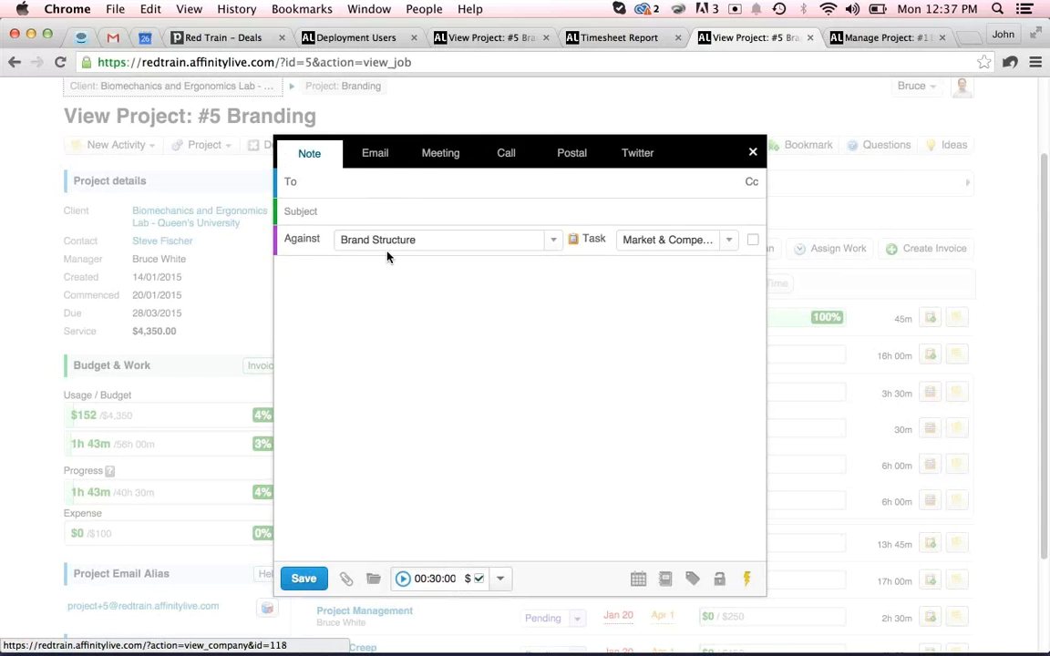
Enter the subject Research and address the note to the task's assigned staff member.
{"action": "left_click", "coordinate": [314, 210]}
{"action": "type", "text": "Research"}
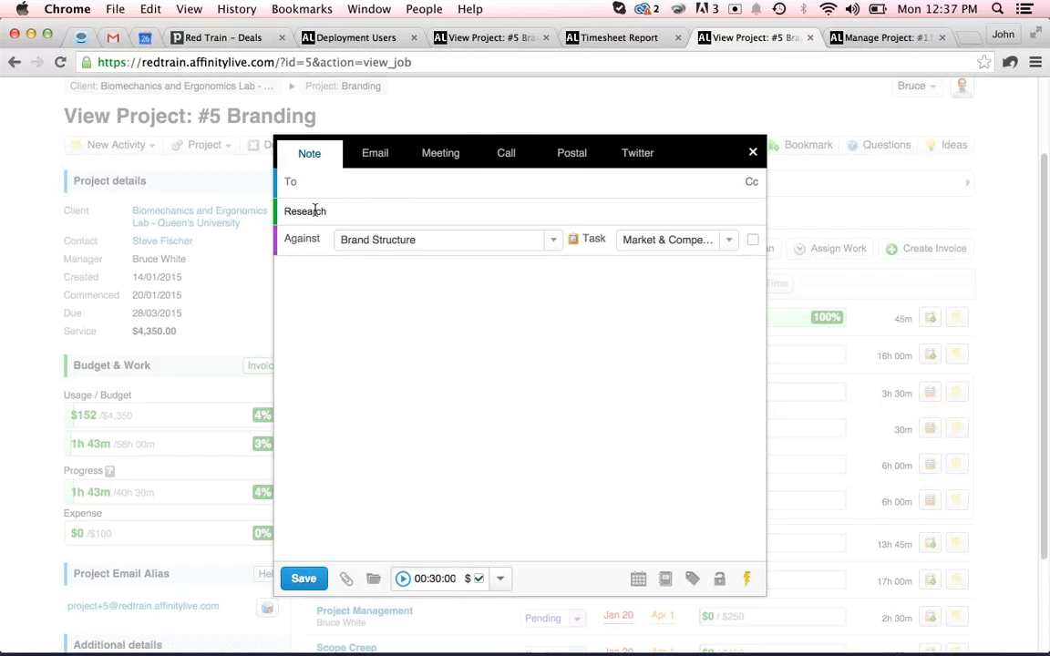
{"action": "key", "text": "Tab"}
{"action": "left_click", "coordinate": [377, 183]}
{"action": "type", "text": "jon"}
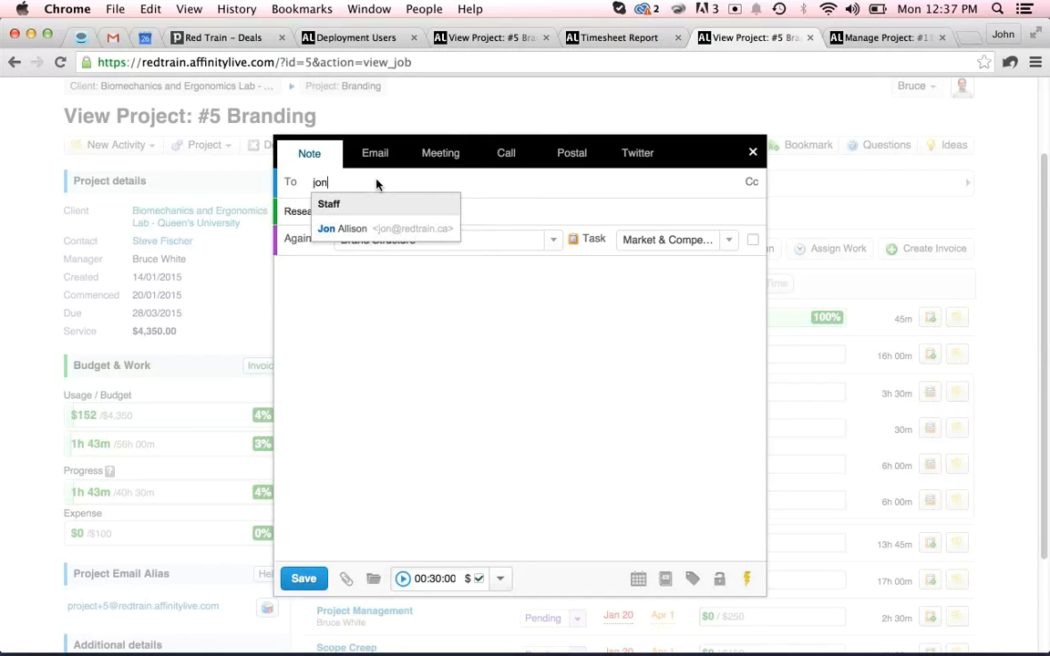
{"action": "left_click", "coordinate": [380, 230]}
Write the note body 'I did some research' followed by a NEXT STEPS heading and an action item for the assignee.
{"action": "left_click", "coordinate": [355, 325]}
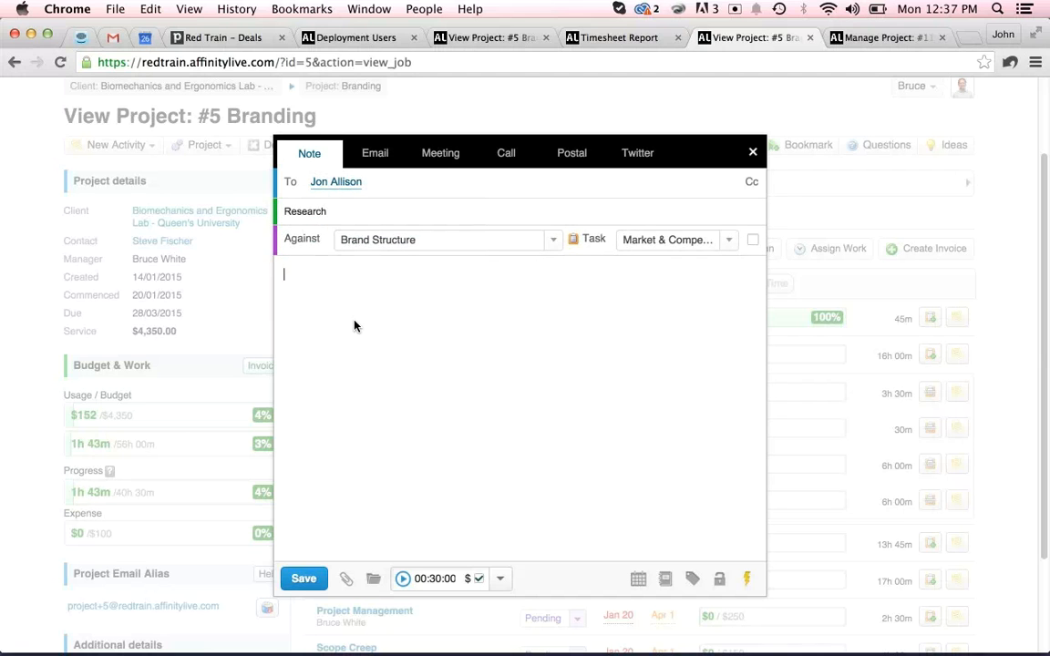
{"action": "type", "text": "I did some "}
{"action": "type", "text": "resea"}
{"action": "key", "text": "BackSpace"}
{"action": "type", "text": "search"}
{"action": "key", "text": "Return"}
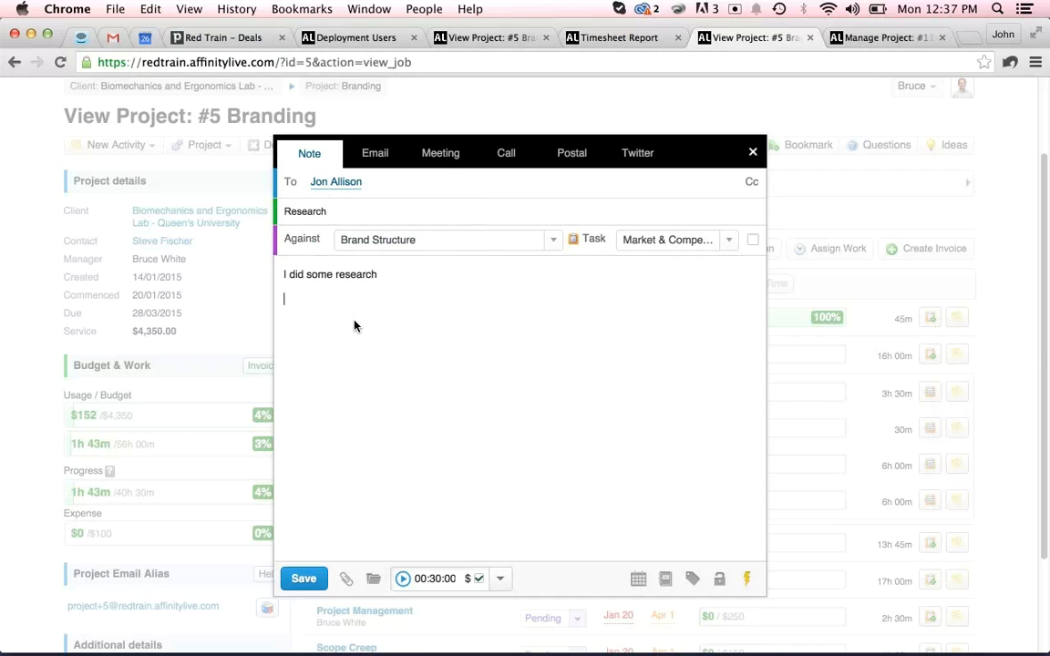
{"action": "type", "text": "NEXT STEPS"}
{"action": "key", "text": "Return"}
{"action": "type", "text": "- John,"}
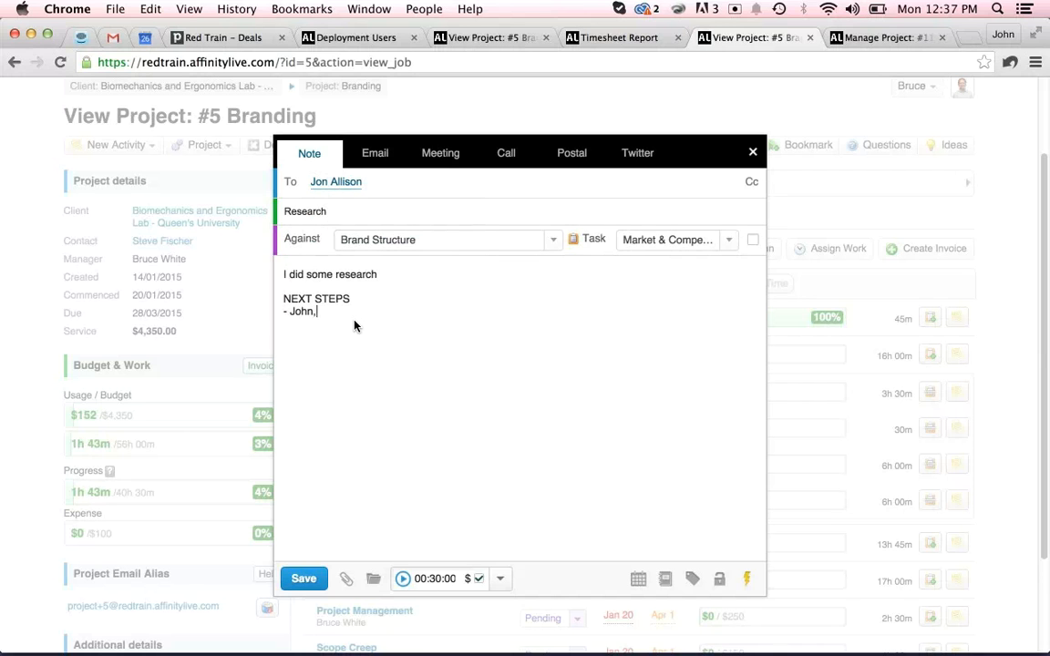
{"action": "key", "text": "BackSpace"}
{"action": "key", "text": "BackSpace"}
{"action": "key", "text": "BackSpace"}
{"action": "type", "text": "n, do"}
Mark the logged time as non-billable and remove the recipient from the note.
{"action": "left_click", "coordinate": [481, 580]}
{"action": "left_click", "coordinate": [358, 182]}
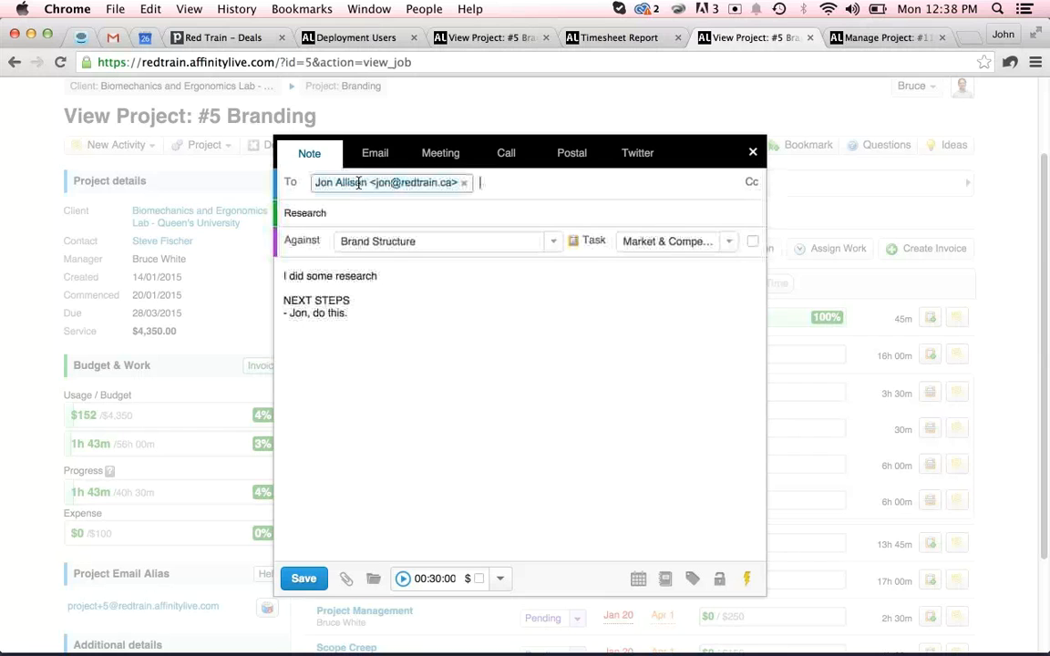
{"action": "left_click", "coordinate": [466, 185]}
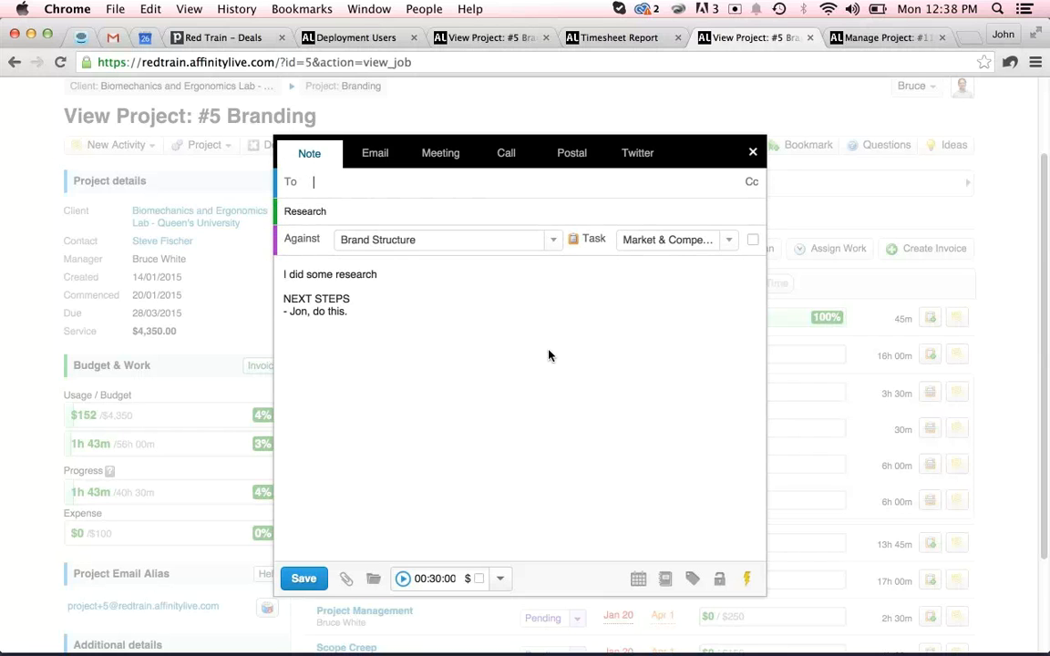
Save the note against the Market & Competitive Analysis task.
{"action": "left_click", "coordinate": [551, 359]}
{"action": "left_click", "coordinate": [304, 579]}
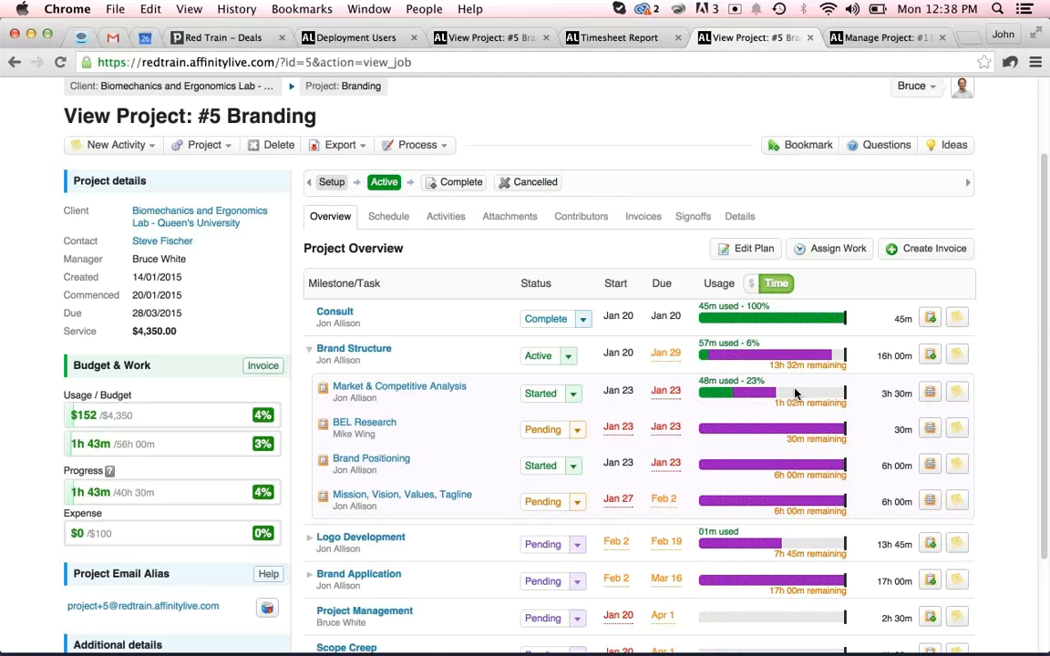
Open the Market & Competitive Analysis task details to review its activity log, then close them.
{"action": "scroll", "coordinate": [732, 459], "scroll_direction": "down", "scroll_amount": 1}
{"action": "scroll", "coordinate": [734, 458], "scroll_direction": "down", "scroll_amount": 1}
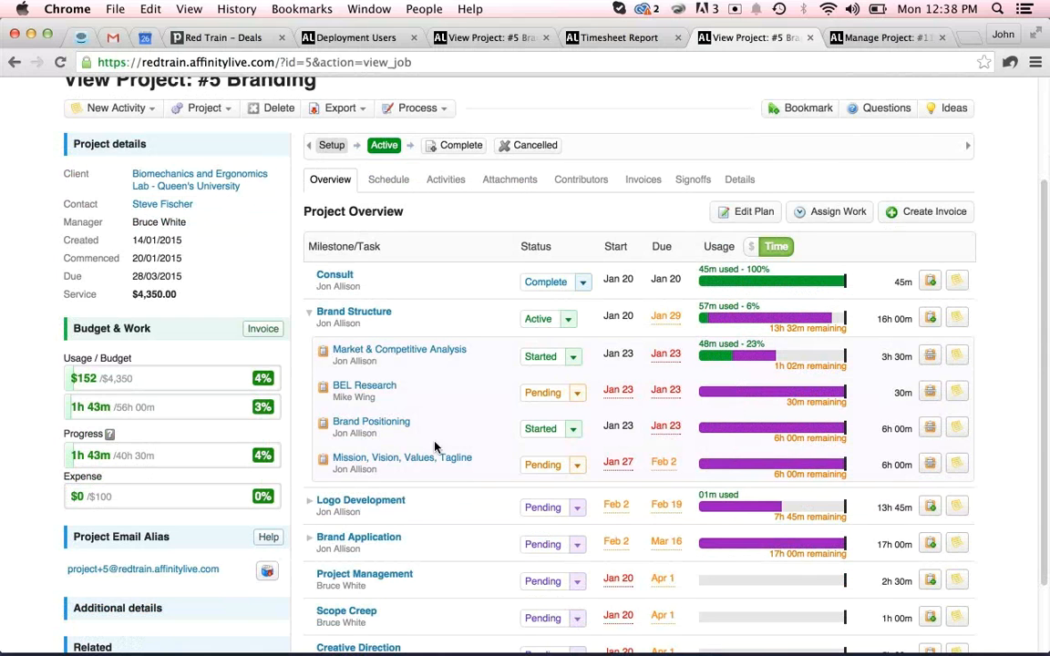
{"action": "left_click", "coordinate": [392, 352]}
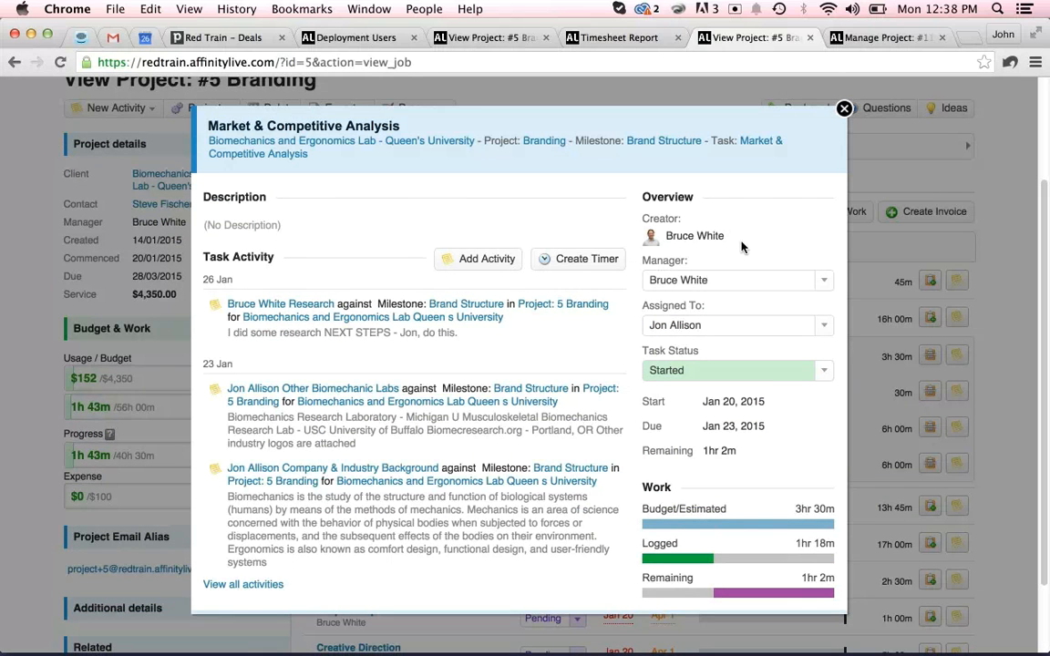
{"action": "left_click", "coordinate": [845, 110]}
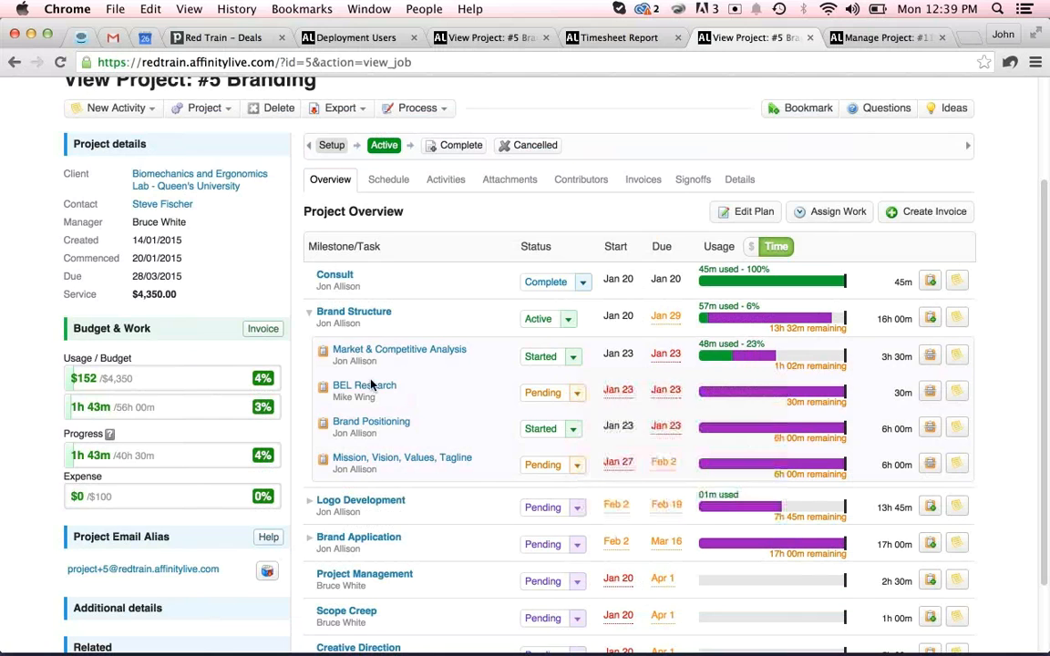
Collapse the Brand Structure milestone and open the Add Timer dialog.
{"action": "left_click", "coordinate": [309, 313]}
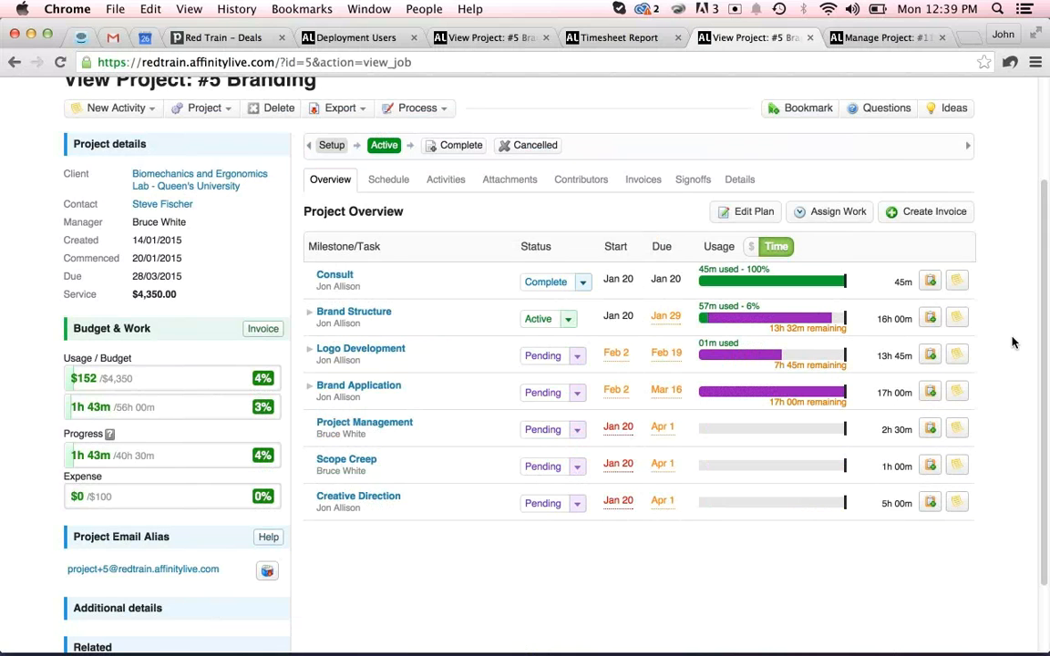
{"action": "scroll", "coordinate": [1012, 342], "scroll_direction": "up", "scroll_amount": 3}
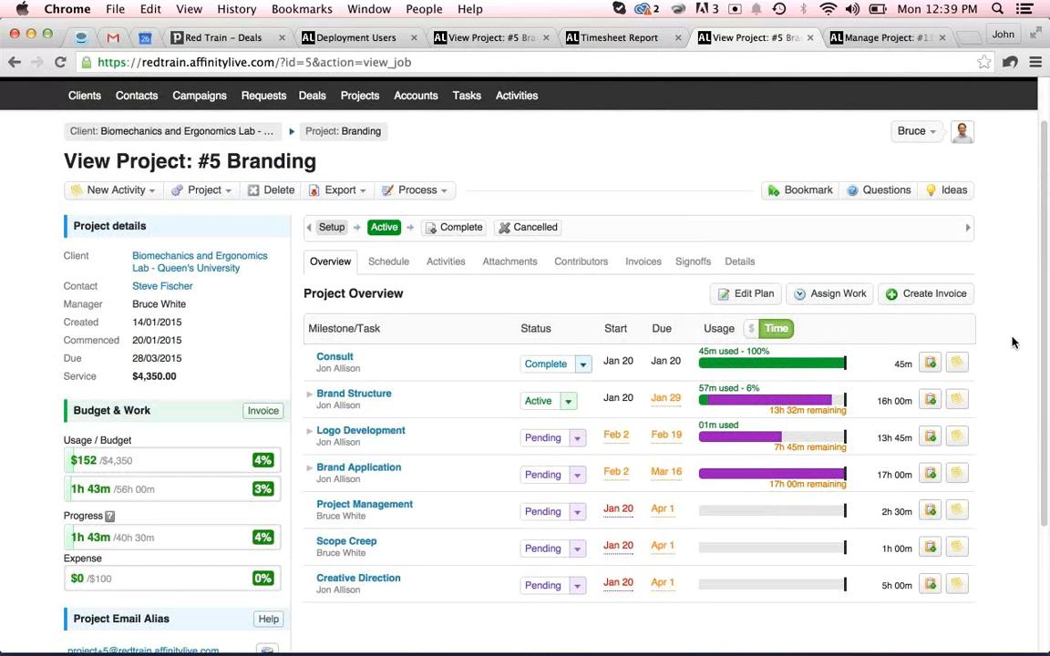
{"action": "scroll", "coordinate": [1011, 342], "scroll_direction": "up", "scroll_amount": 2}
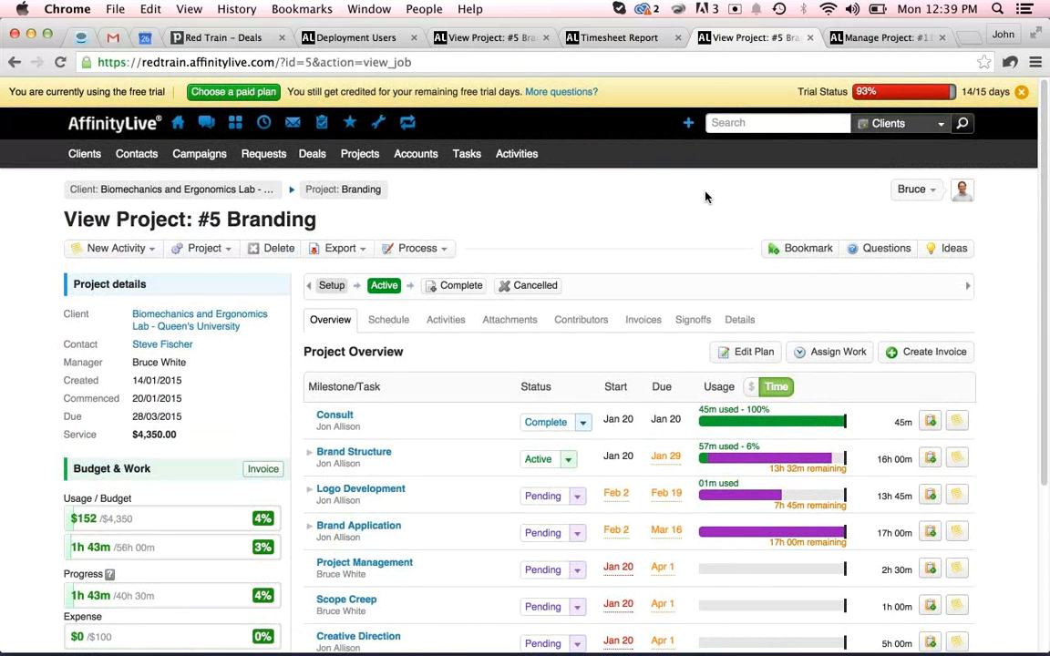
{"action": "left_click", "coordinate": [690, 123]}
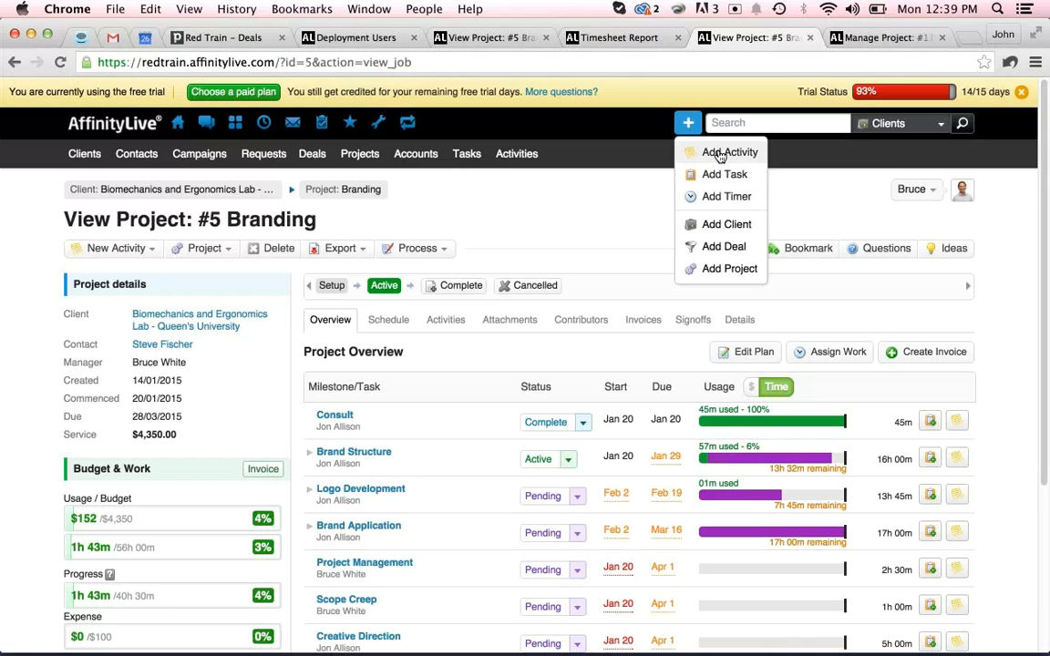
{"action": "left_click", "coordinate": [707, 197]}
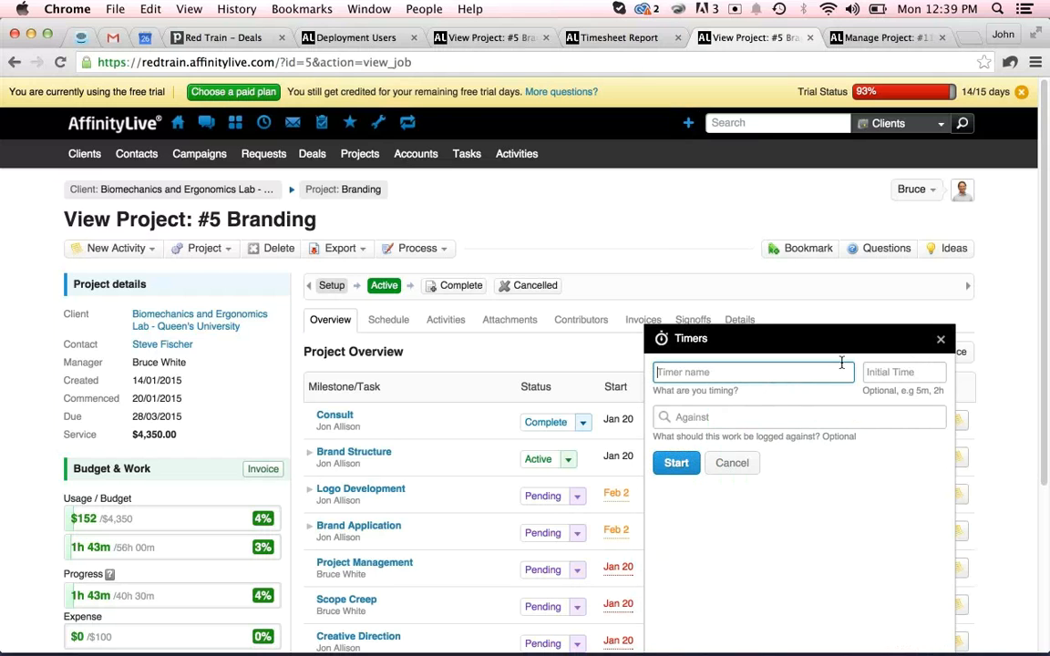
Name the timer Call with an initial time of 5m.
{"action": "type", "text": "Call"}
{"action": "key", "text": "Tab"}
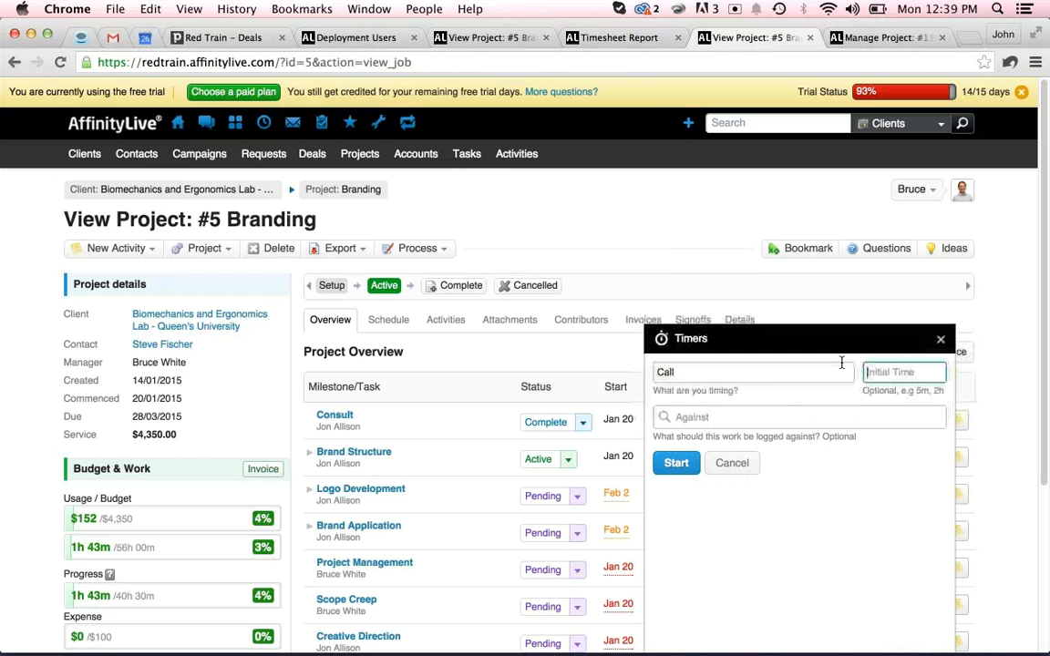
{"action": "type", "text": "5m"}
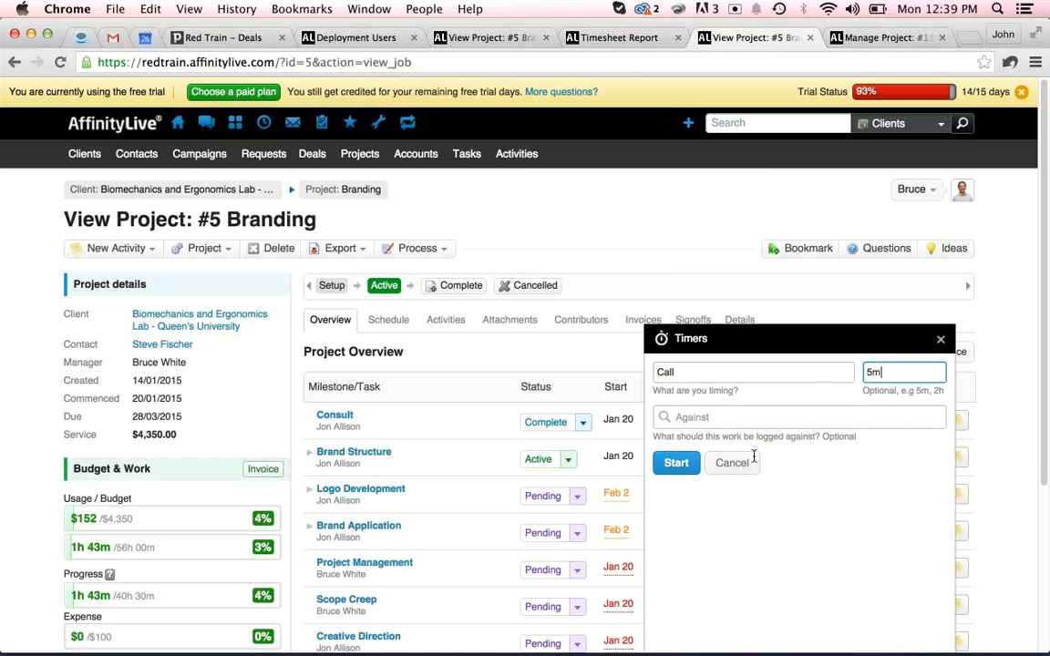
{"action": "key", "text": "Tab"}
{"action": "left_click", "coordinate": [729, 415]}
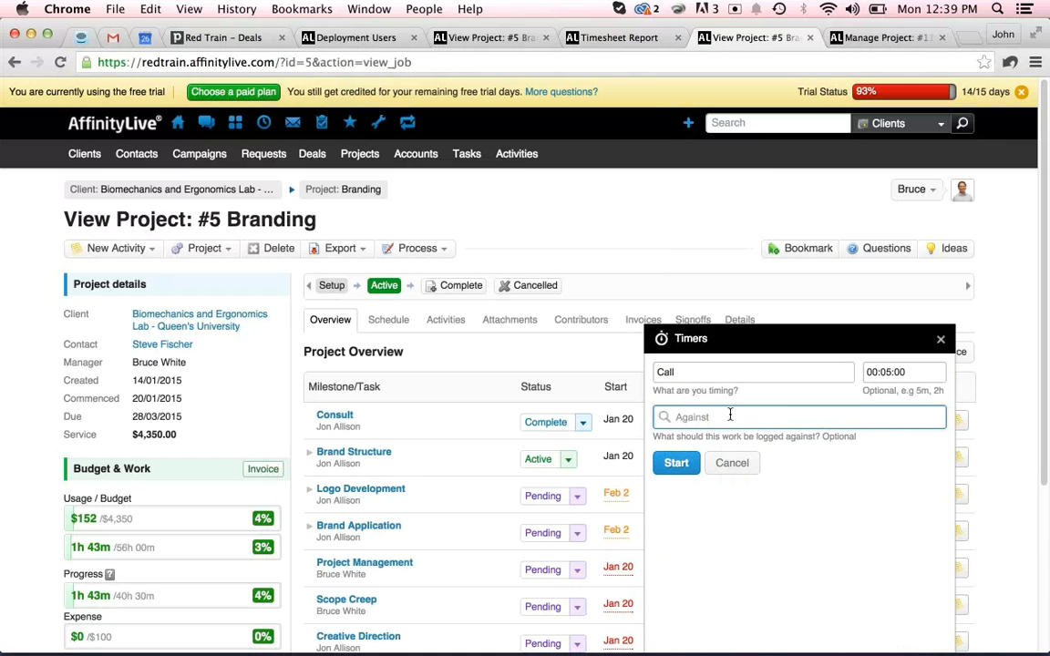
{"action": "type", "text": "biome"}
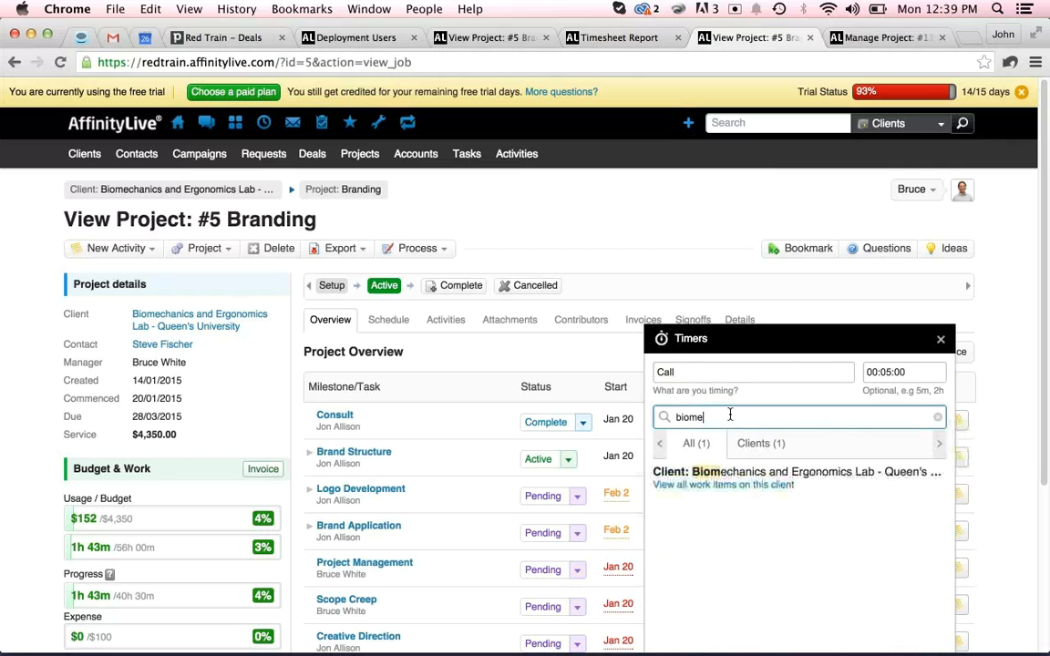
{"action": "left_click", "coordinate": [735, 478]}
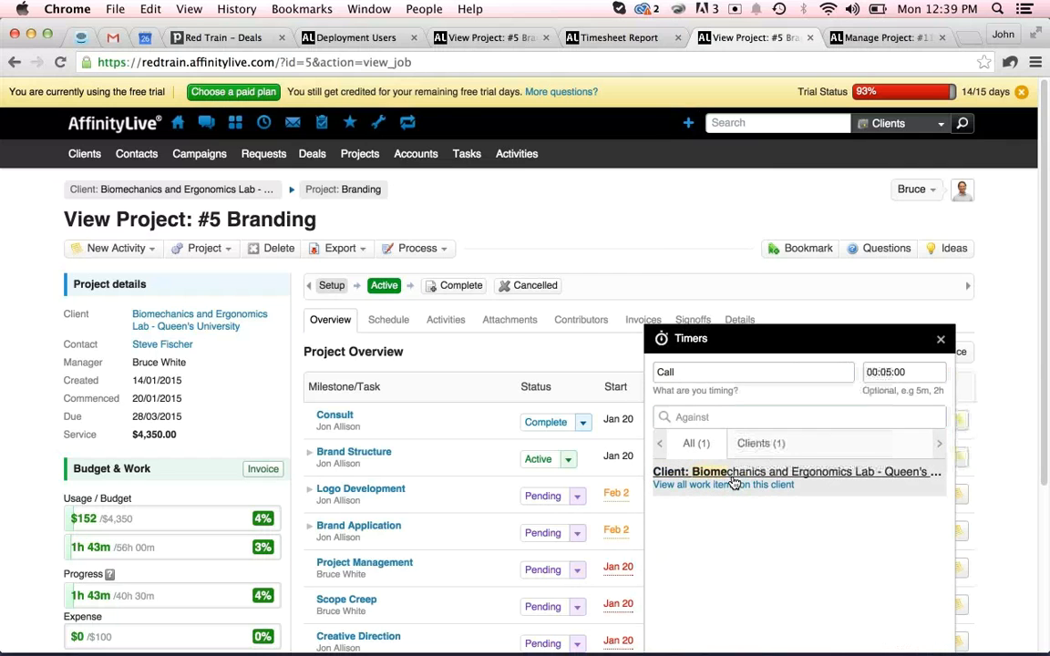
{"action": "left_click", "coordinate": [931, 464]}
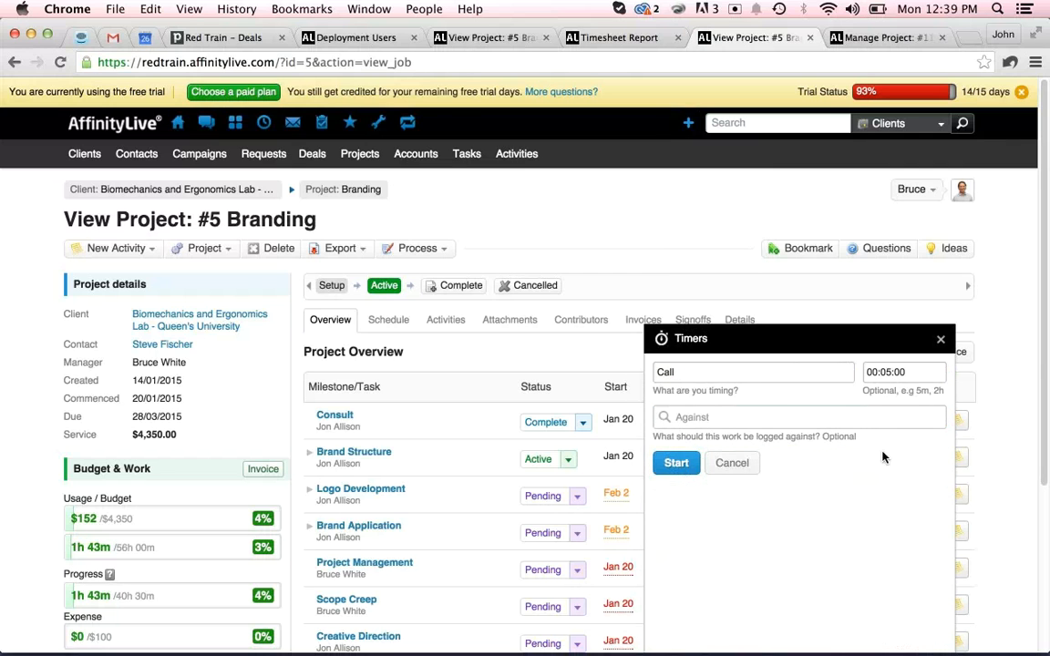
Start the Call timer, then minimize and restore the timers panel.
{"action": "left_click", "coordinate": [675, 464]}
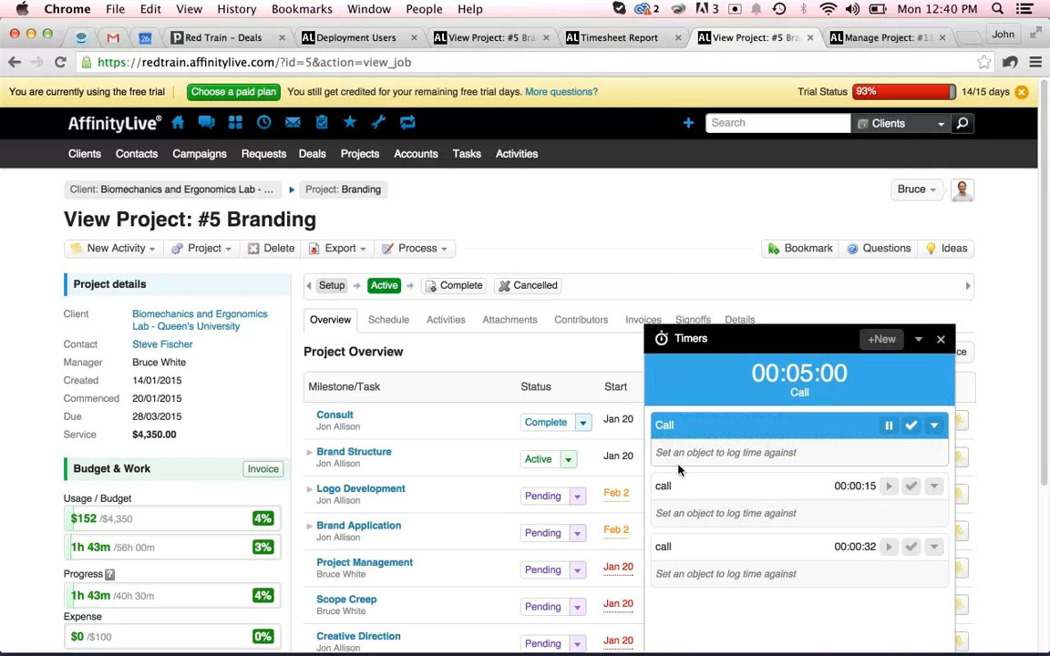
{"action": "left_click", "coordinate": [920, 345]}
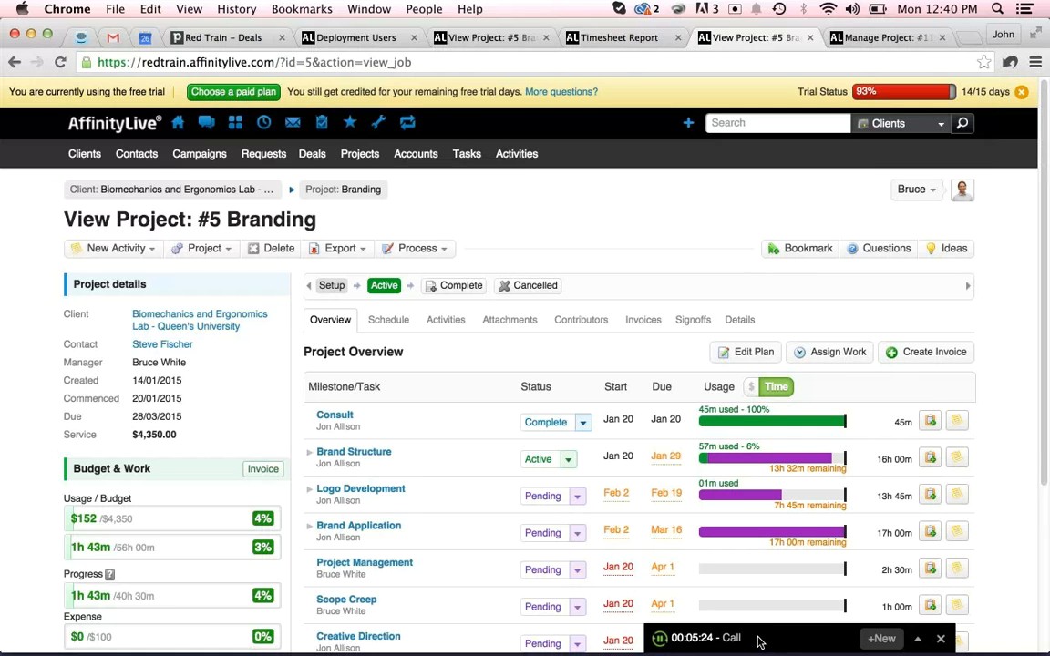
{"action": "left_click", "coordinate": [919, 643]}
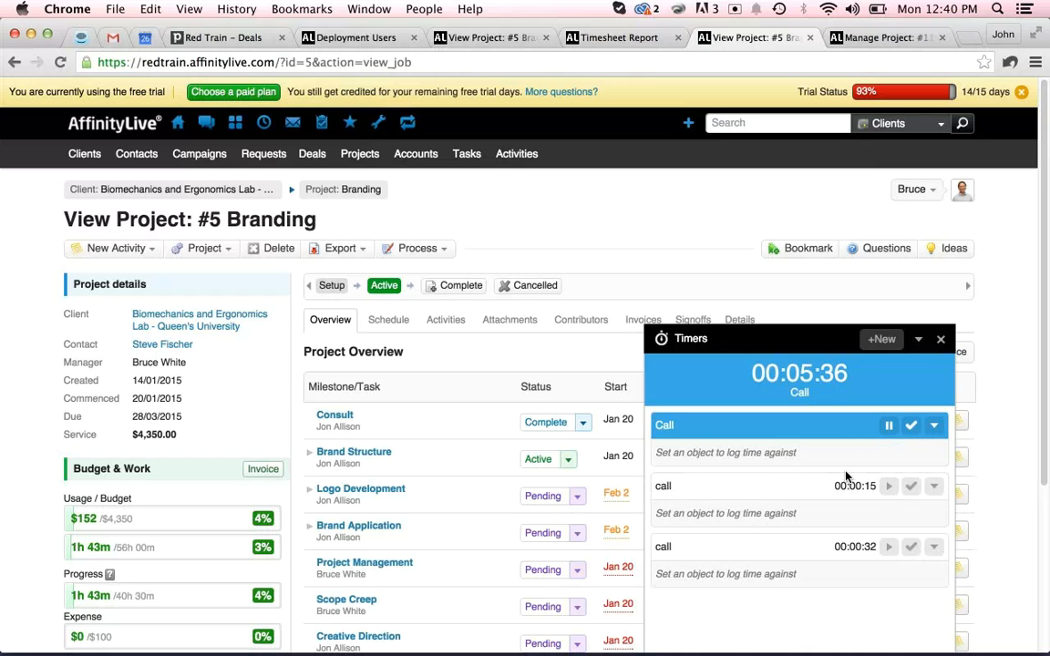
Complete the Call timer and save it as an activity against the Concepts task of the Branding project.
{"action": "left_click", "coordinate": [912, 428]}
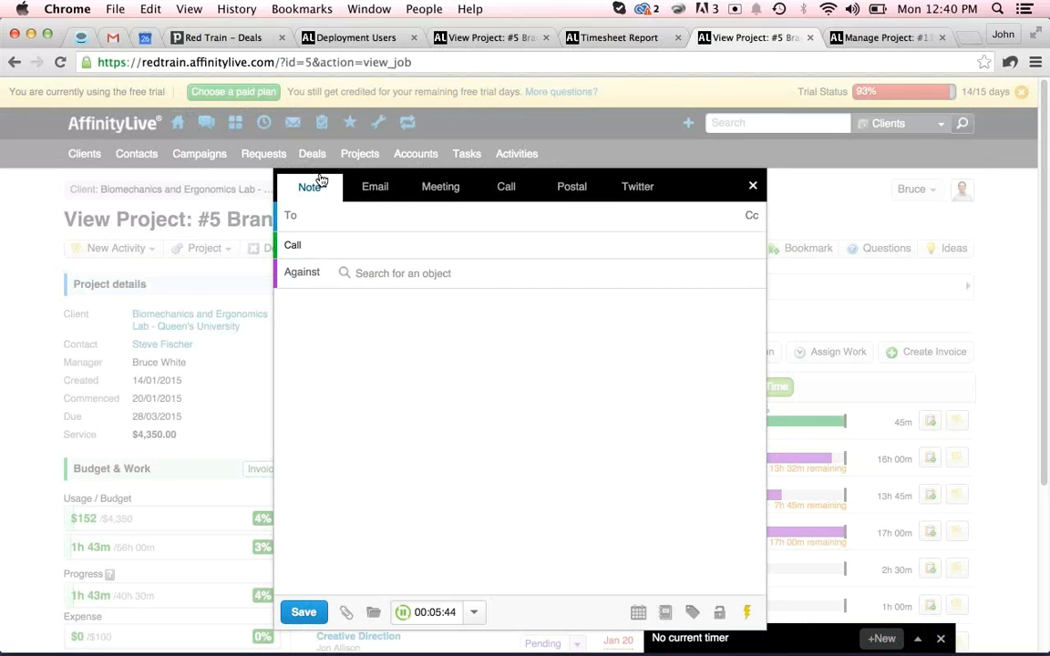
{"action": "left_click", "coordinate": [380, 270]}
{"action": "type", "text": "bio"}
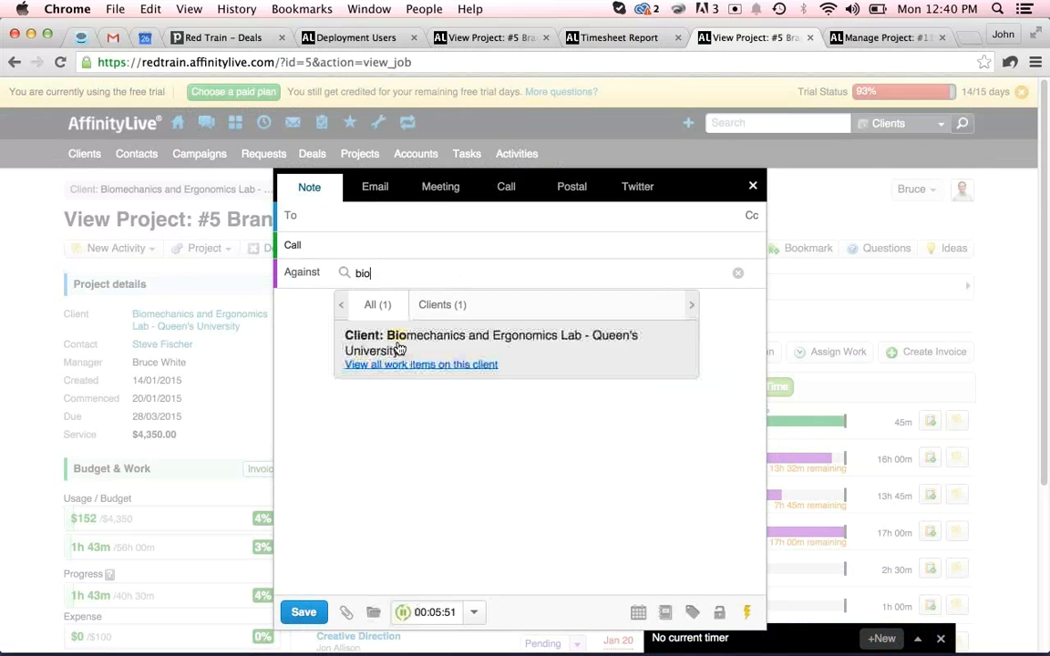
{"action": "left_click", "coordinate": [386, 366]}
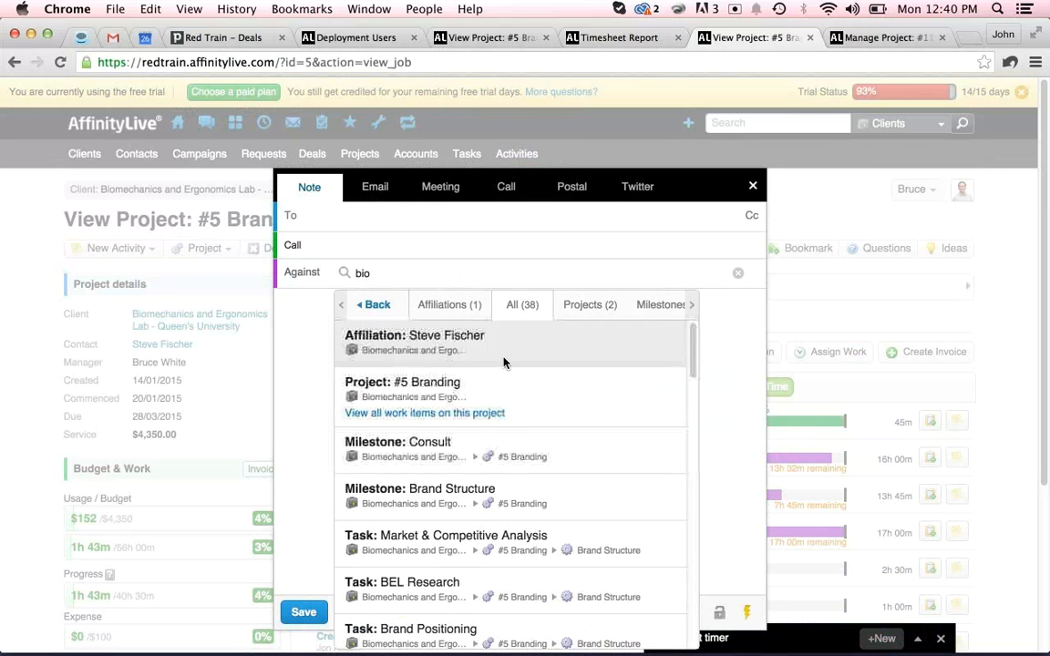
{"action": "left_click", "coordinate": [367, 415]}
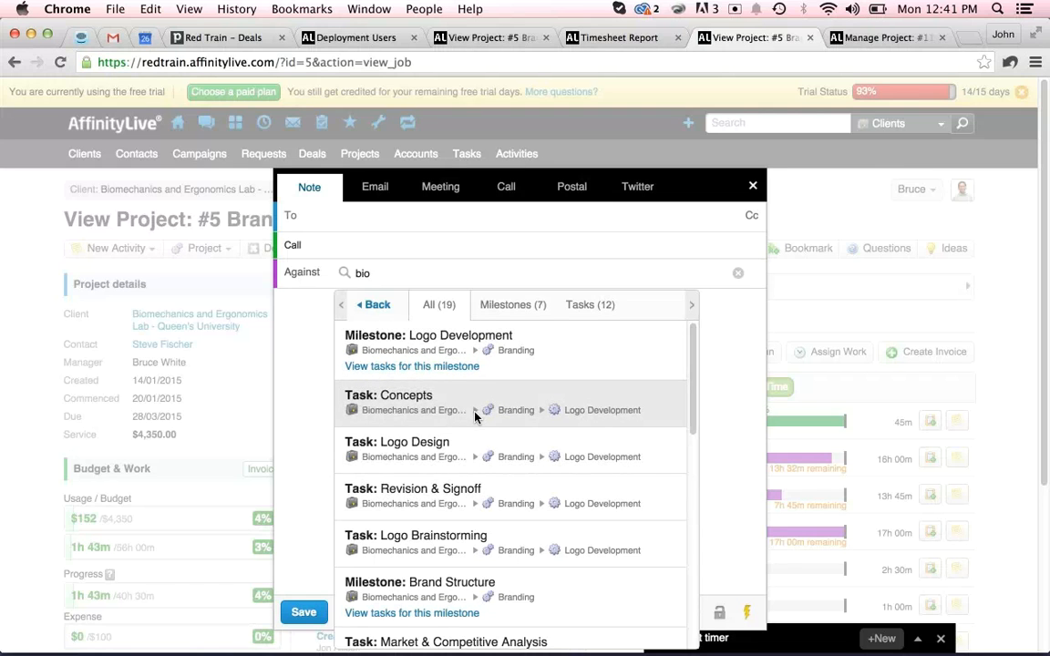
{"action": "left_click", "coordinate": [403, 398]}
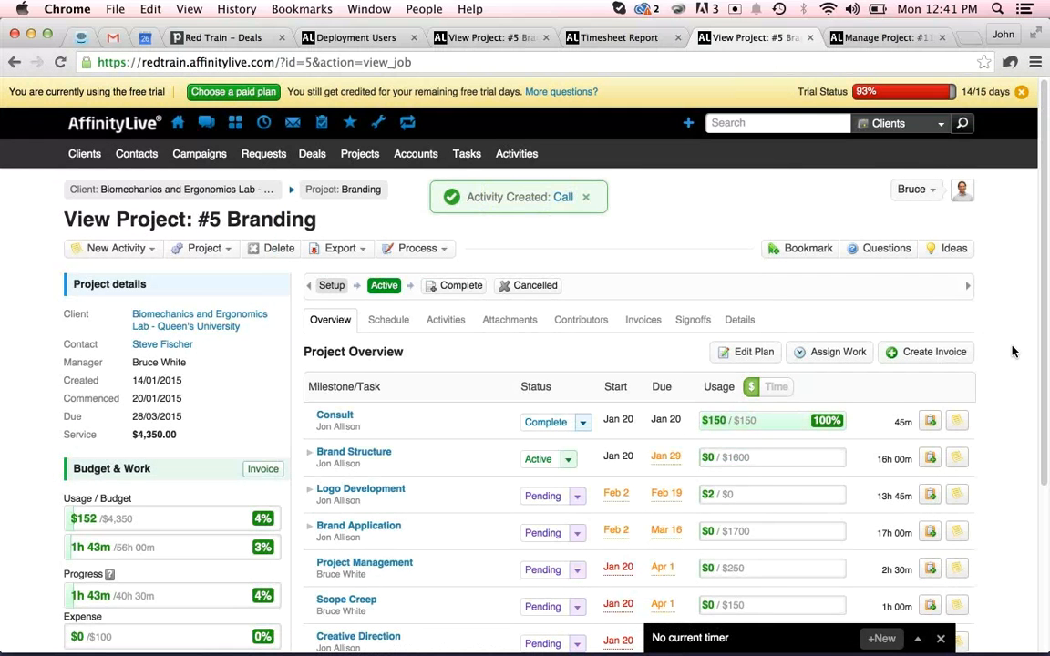
{"action": "scroll", "coordinate": [1012, 351], "scroll_direction": "down", "scroll_amount": 3}
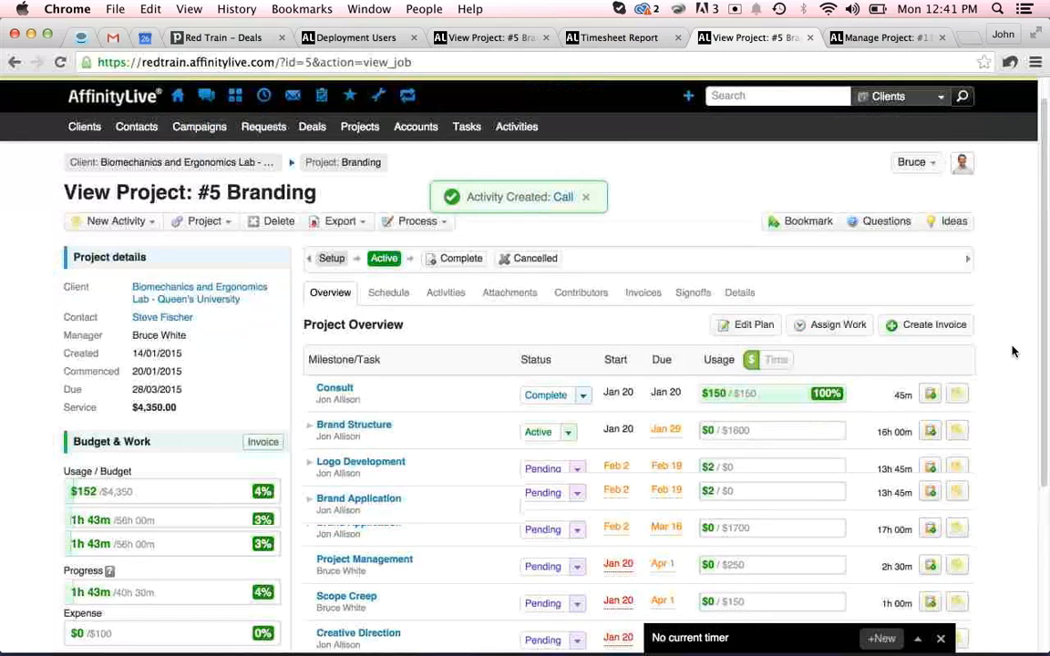
{"action": "scroll", "coordinate": [1012, 351], "scroll_direction": "up", "scroll_amount": 1}
{"action": "scroll", "coordinate": [1012, 352], "scroll_direction": "down", "scroll_amount": 1}
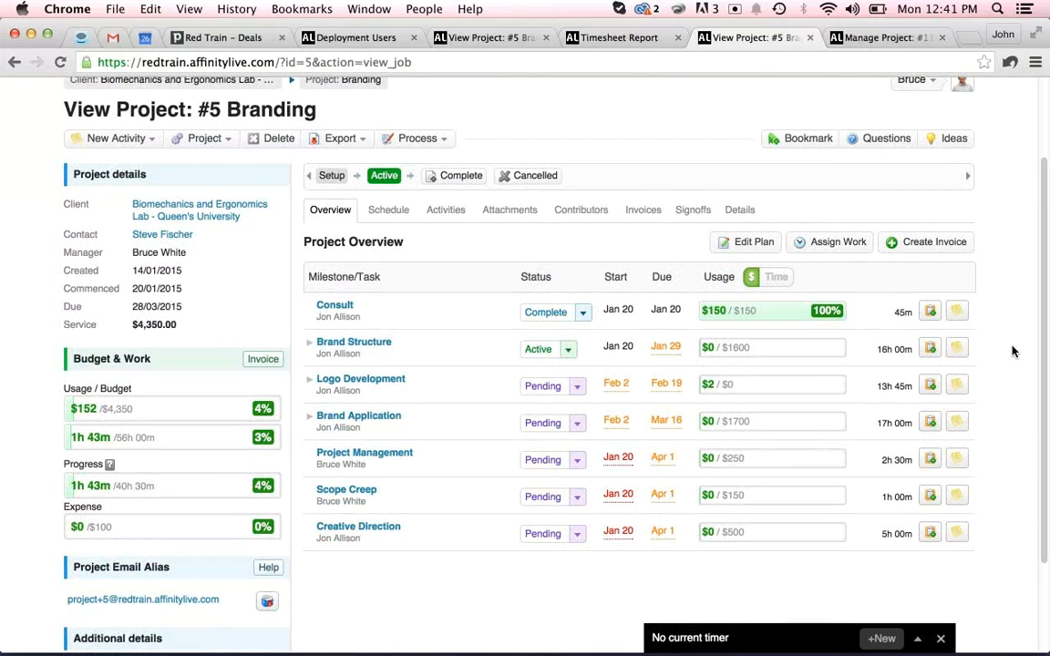
{"action": "scroll", "coordinate": [1011, 351], "scroll_direction": "up", "scroll_amount": 2}
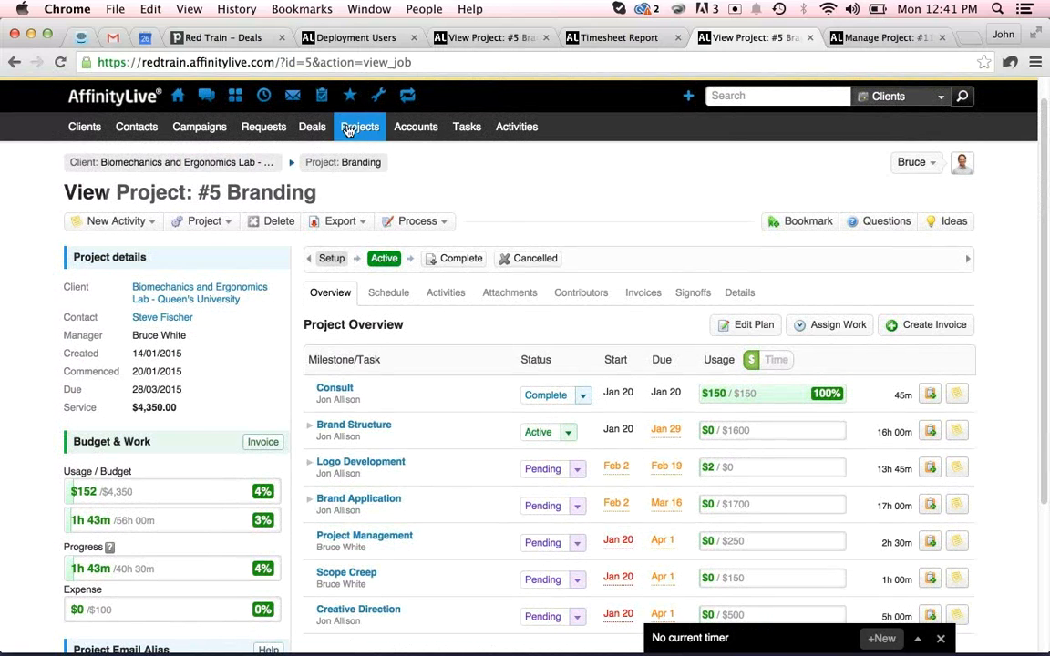
{"action": "left_click", "coordinate": [324, 98]}
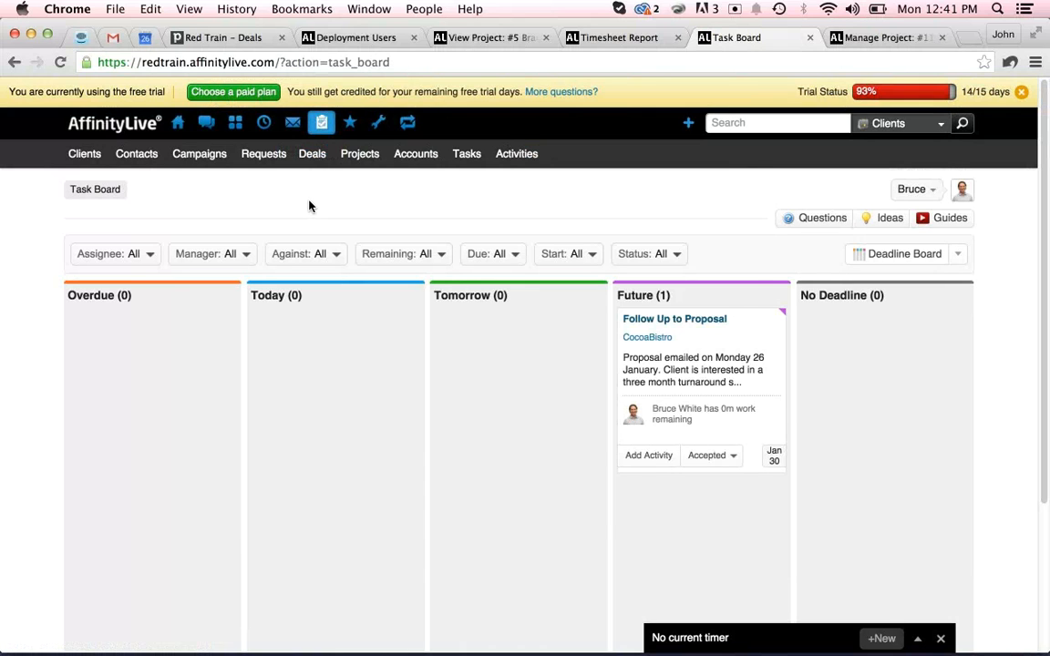
{"action": "left_click", "coordinate": [128, 257]}
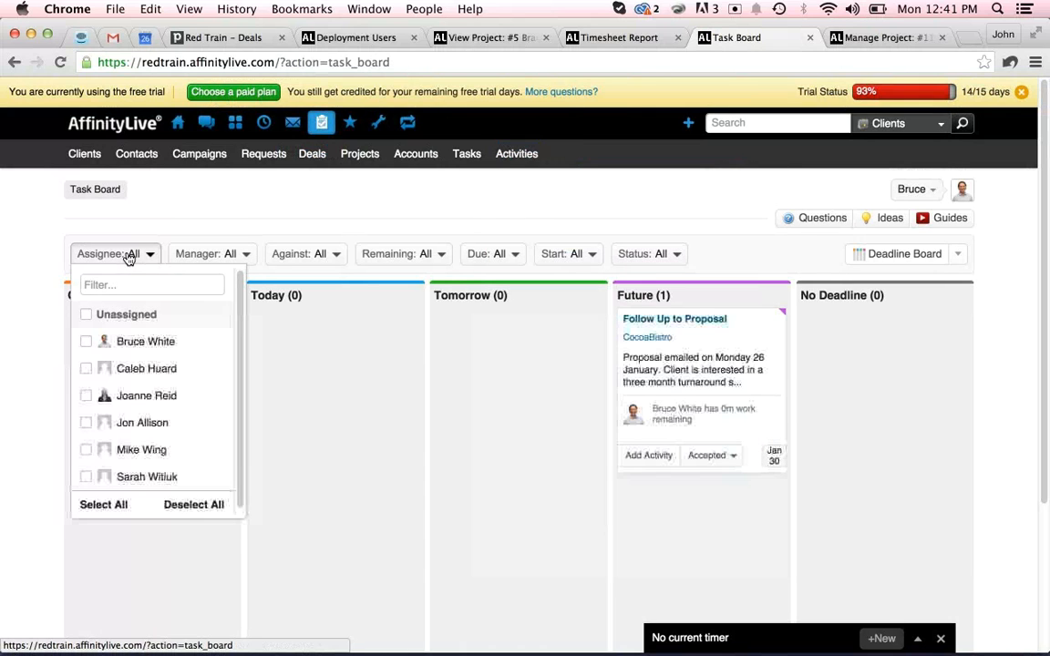
{"action": "left_click", "coordinate": [141, 284]}
{"action": "type", "text": "jon"}
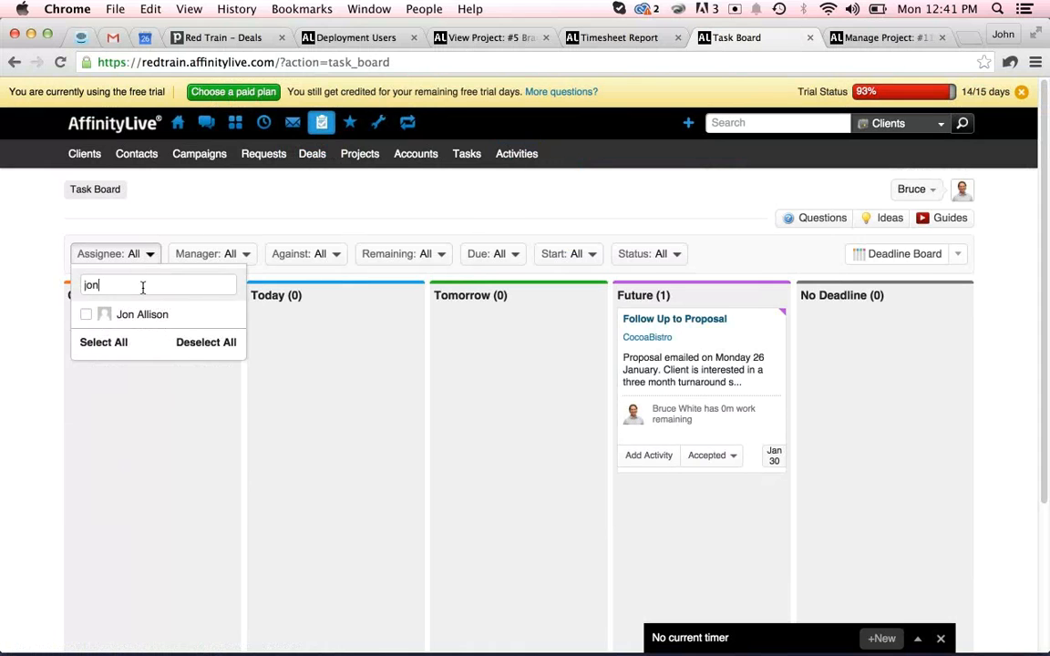
{"action": "left_click", "coordinate": [146, 313]}
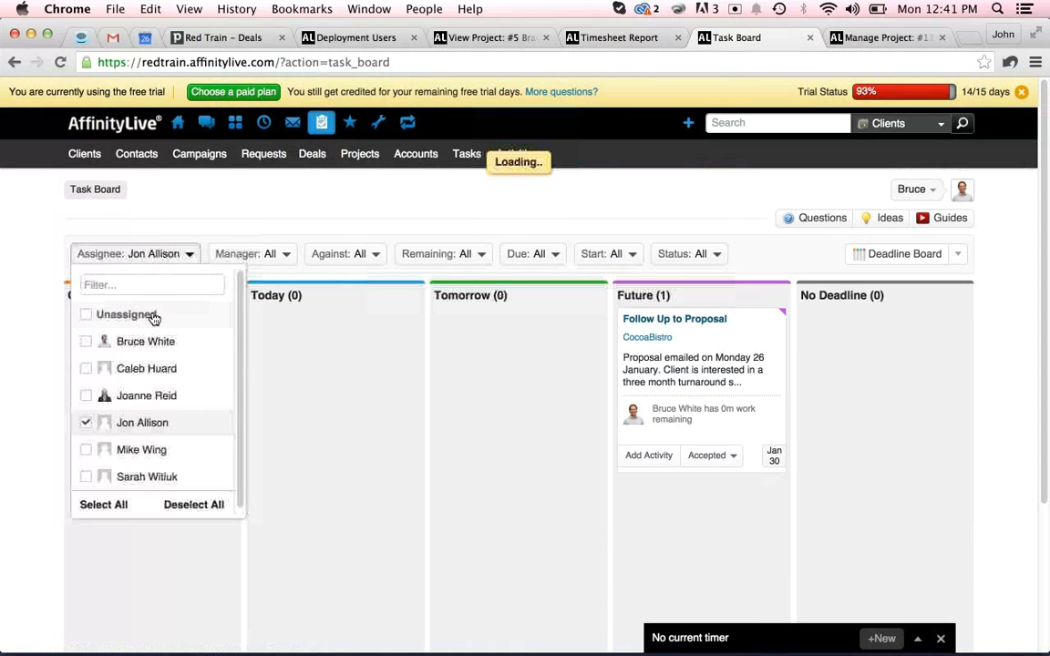
{"action": "left_click", "coordinate": [330, 210]}
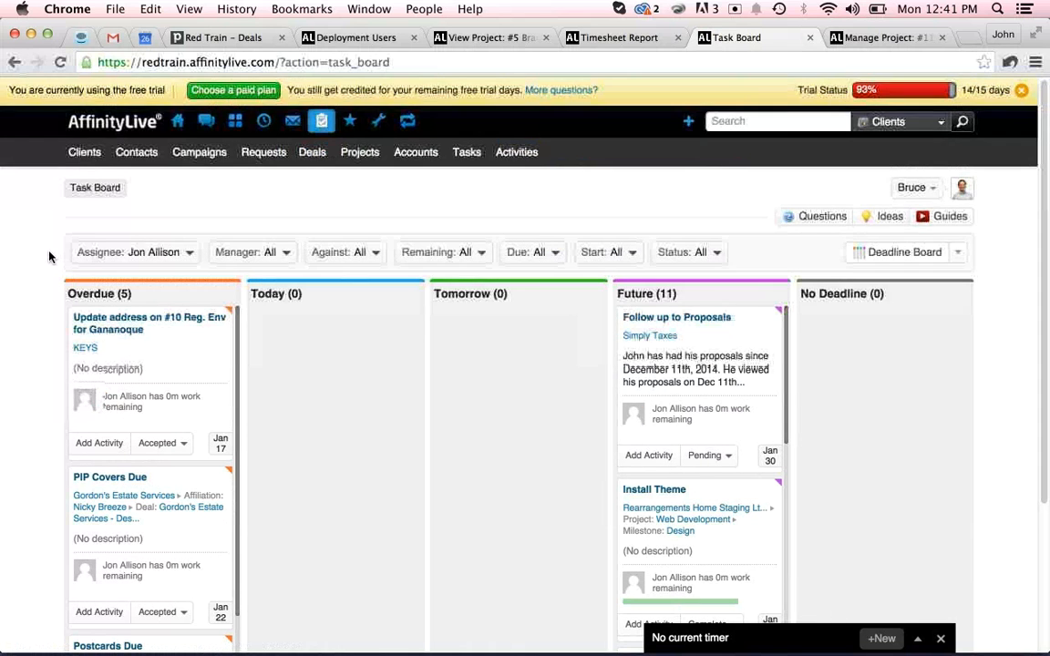
Review the Follow up to Proposals task card's activity form and status options without changing them.
{"action": "scroll", "coordinate": [46, 253], "scroll_direction": "down", "scroll_amount": 2}
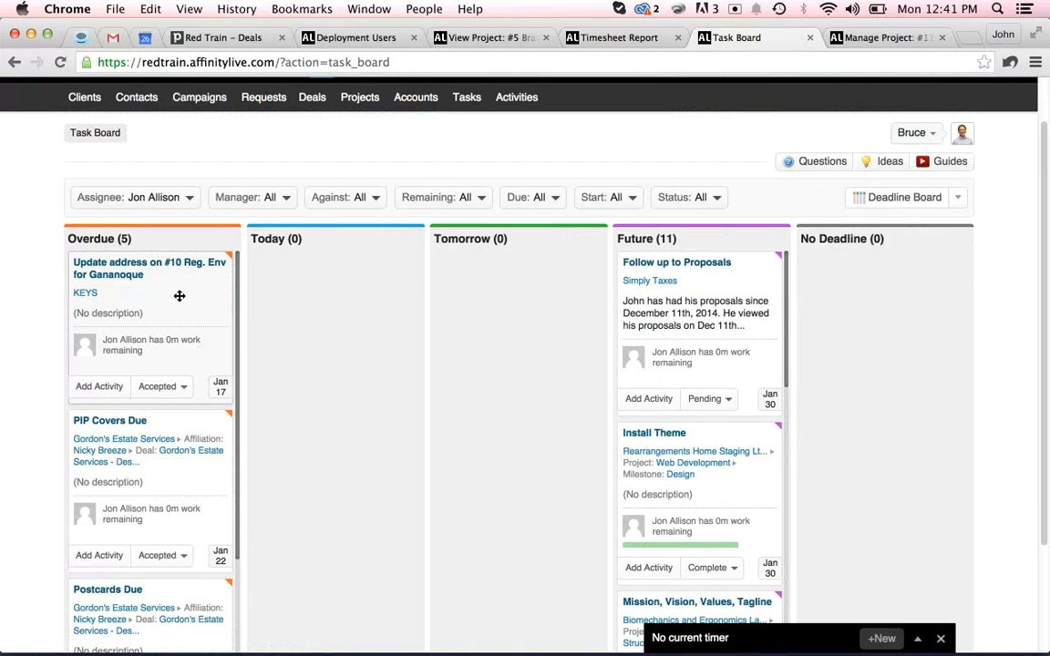
{"action": "left_click_drag", "start_coordinate": [294, 290], "coordinate": [134, 276]}
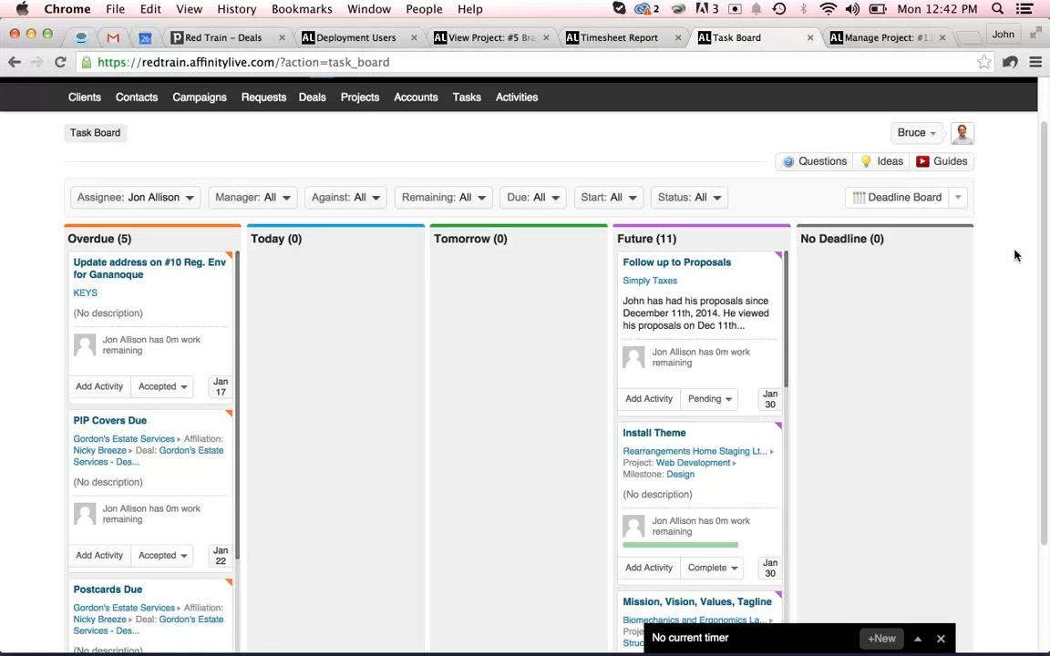
{"action": "scroll", "coordinate": [1014, 257], "scroll_direction": "down", "scroll_amount": 2}
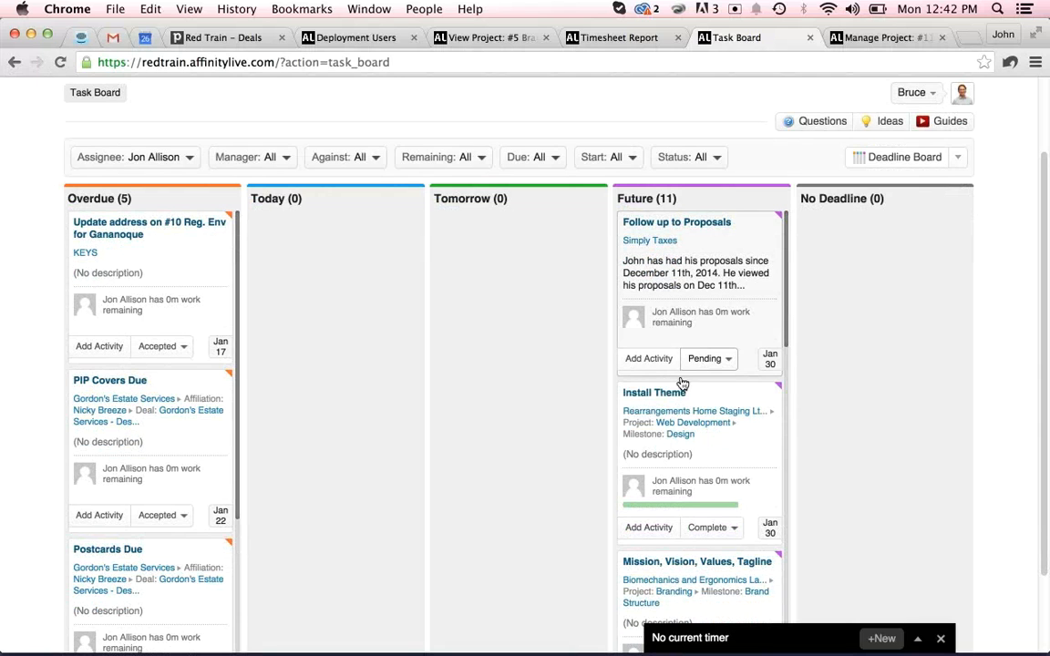
{"action": "left_click", "coordinate": [643, 370]}
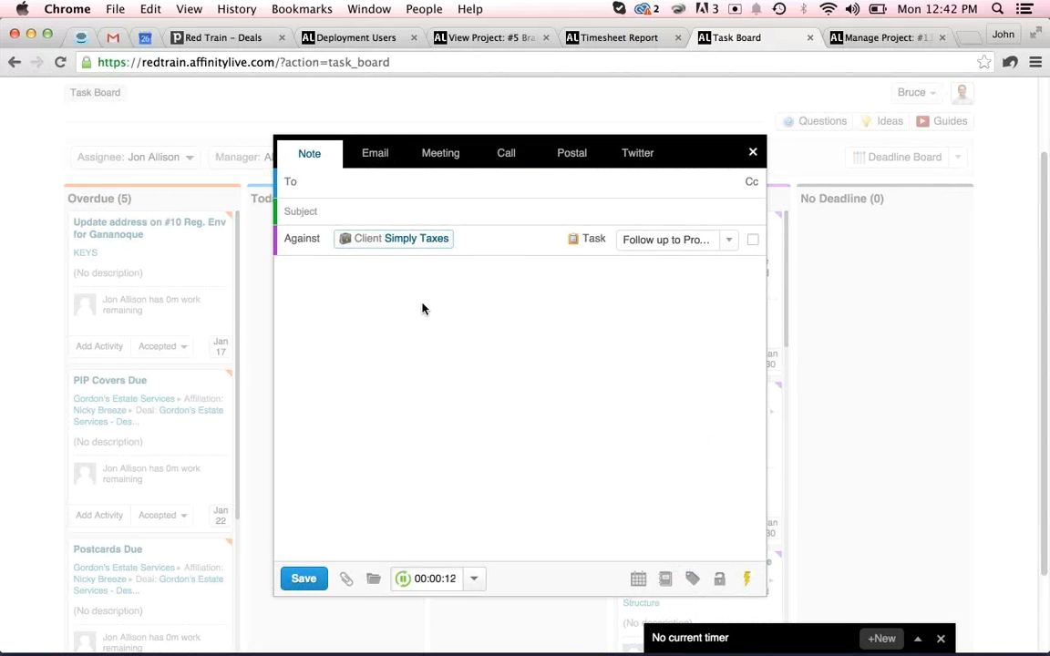
{"action": "left_click", "coordinate": [753, 153]}
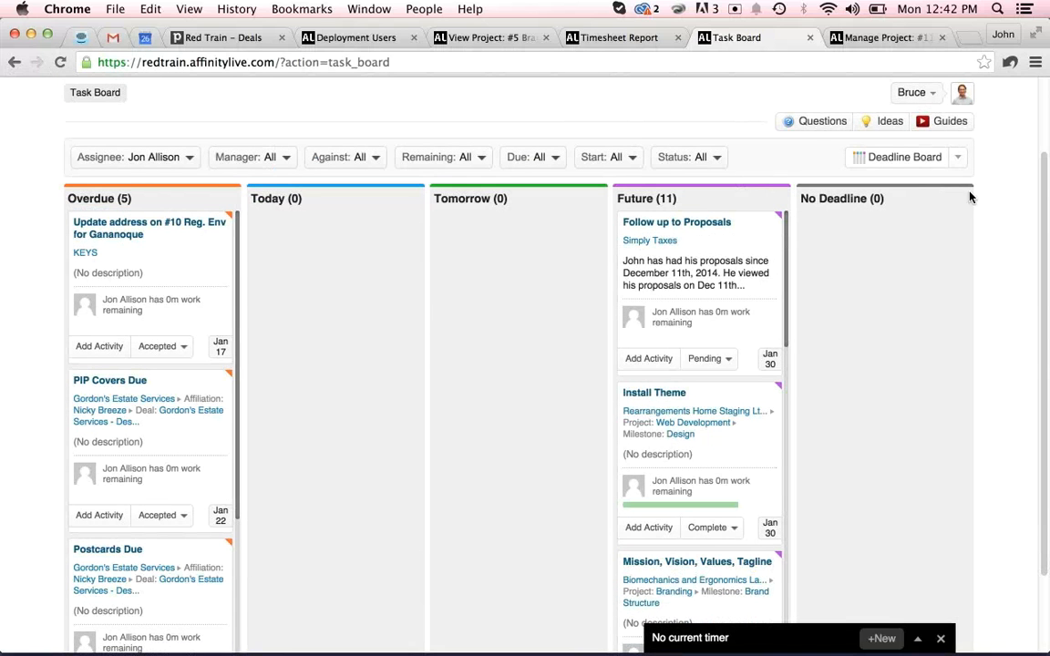
{"action": "scroll", "coordinate": [1000, 223], "scroll_direction": "up", "scroll_amount": 3}
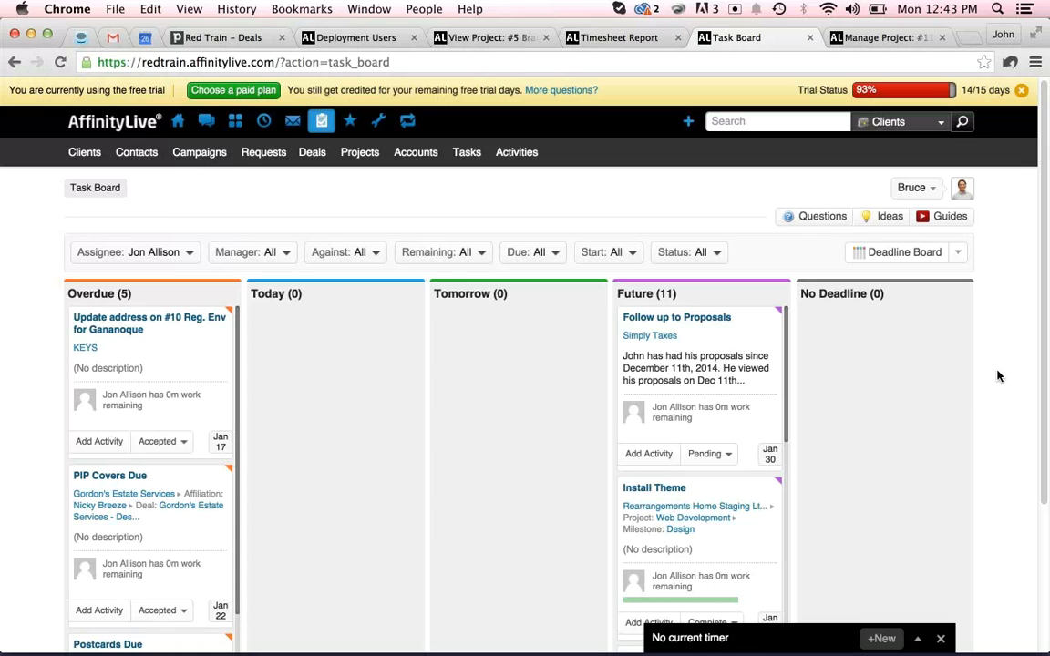
{"action": "left_click", "coordinate": [738, 453]}
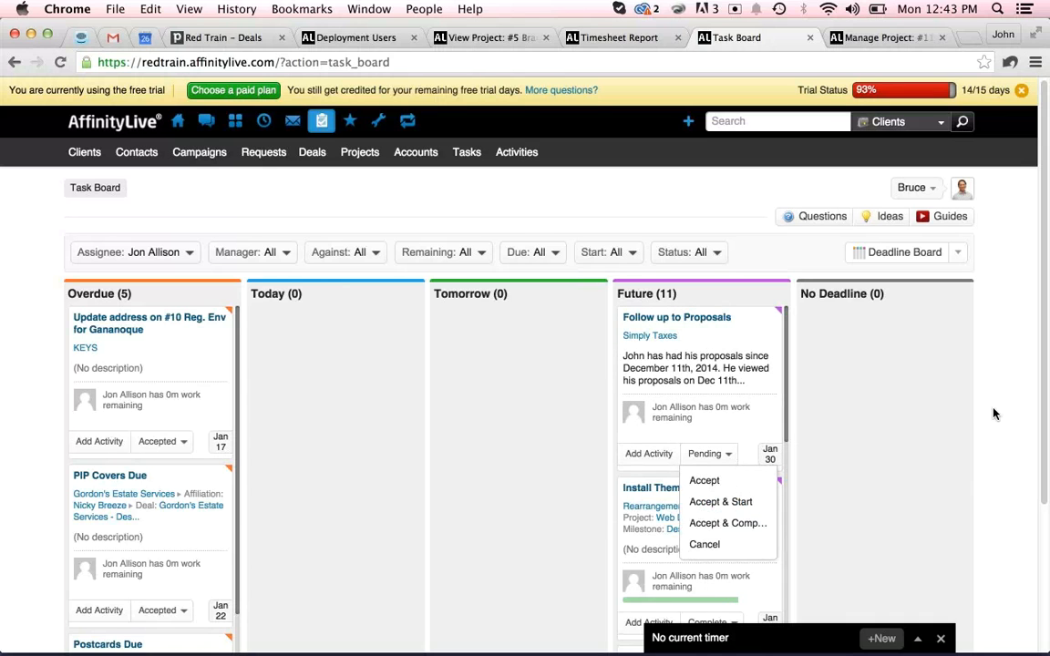
{"action": "left_click", "coordinate": [727, 453]}
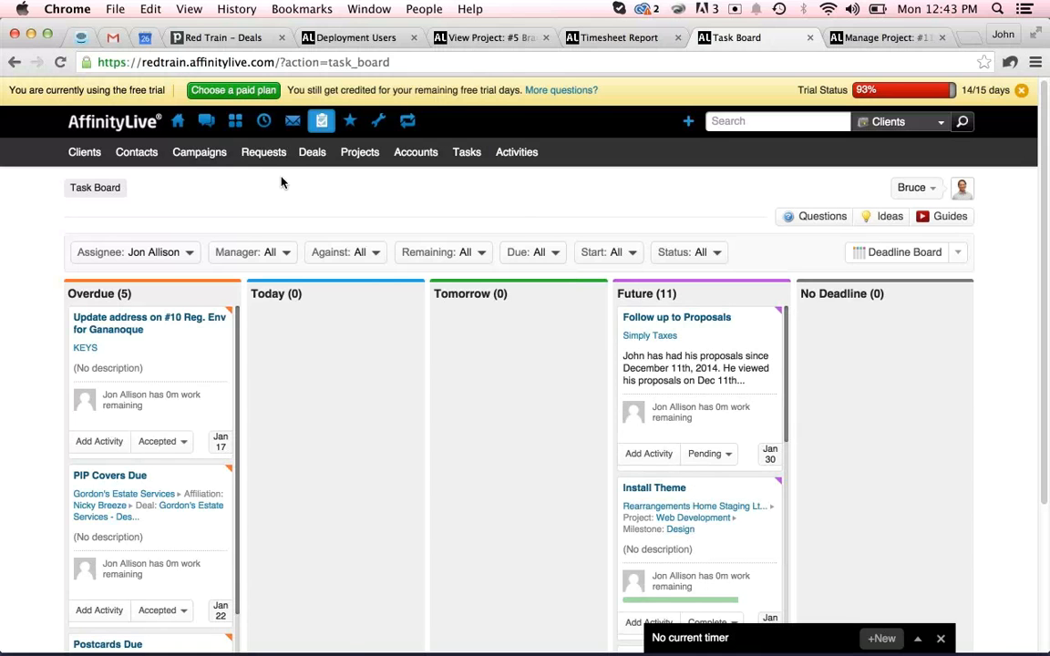
Open the timesheet and move back to the week of January 19 – January 25, 2015.
{"action": "mouse_move", "coordinate": [262, 126]}
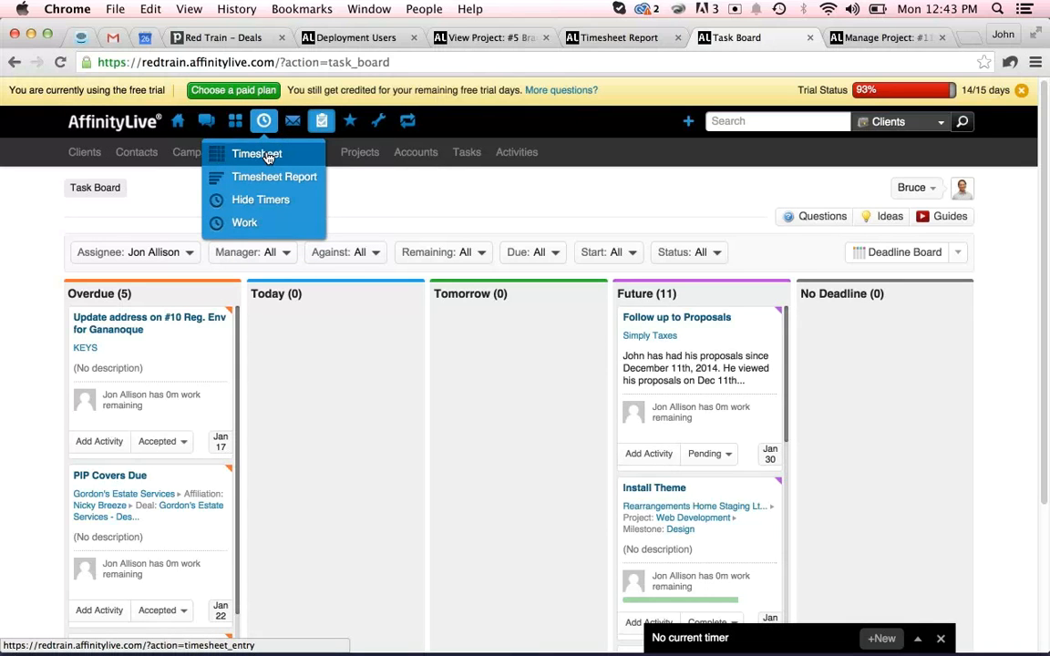
{"action": "left_click", "coordinate": [278, 160]}
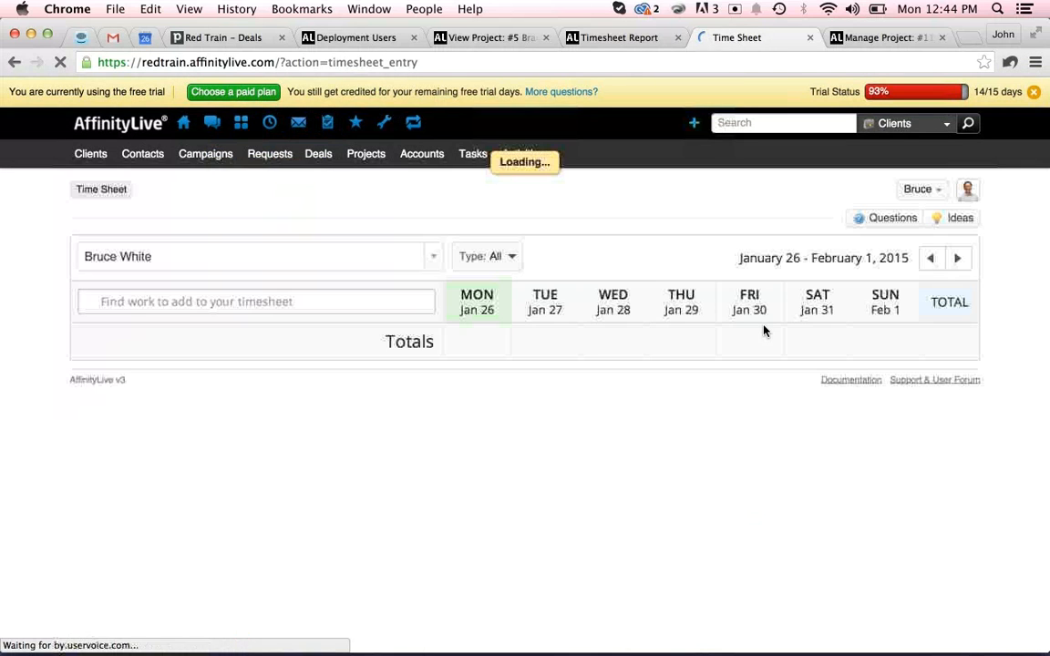
{"action": "left_click", "coordinate": [926, 259]}
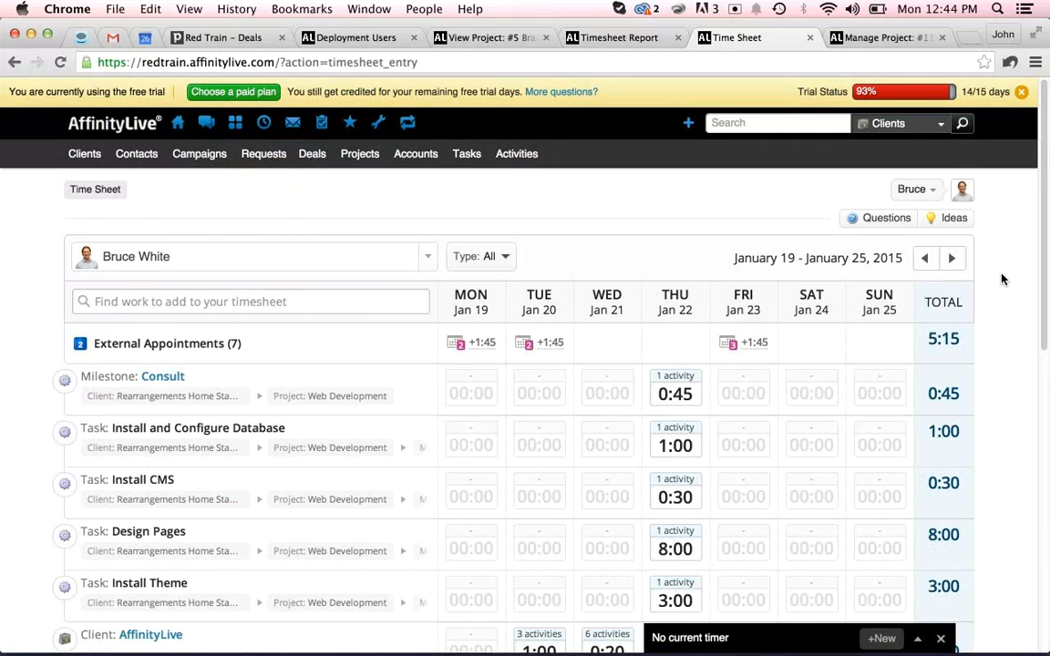
Log the suggested time for the AffinityLive client on Thursday, Jan 22.
{"action": "scroll", "coordinate": [1002, 279], "scroll_direction": "down", "scroll_amount": 3}
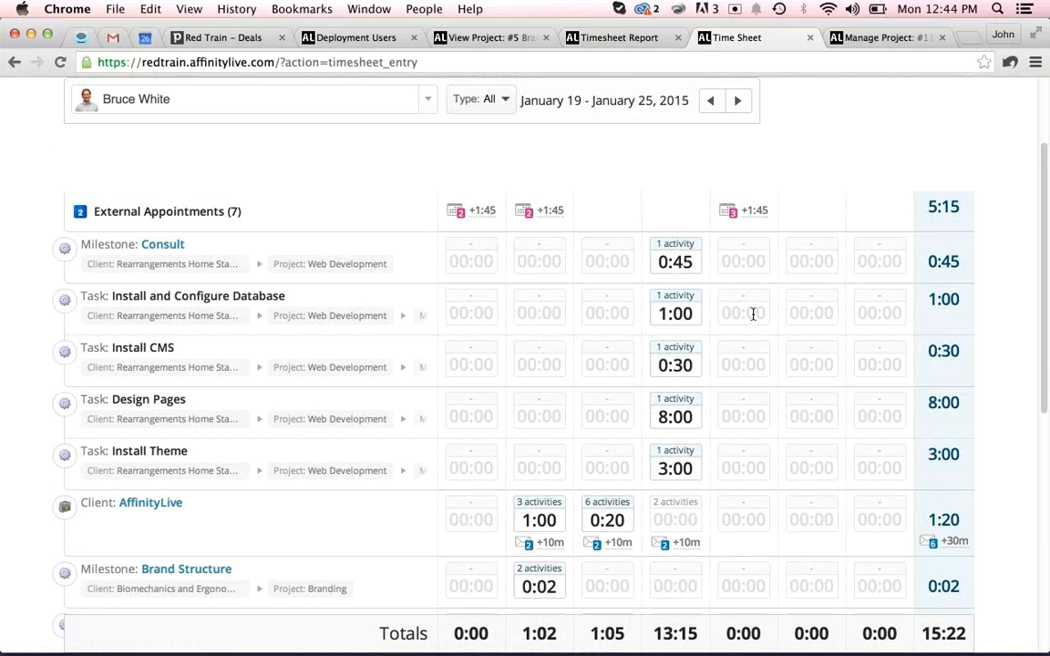
{"action": "scroll", "coordinate": [753, 313], "scroll_direction": "up", "scroll_amount": 3}
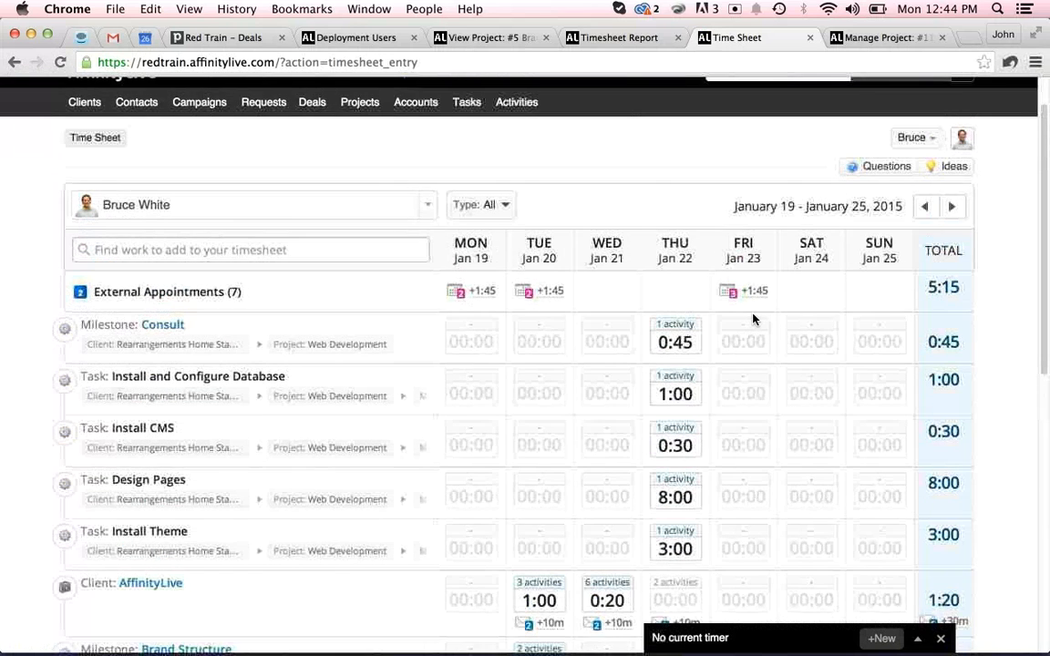
{"action": "scroll", "coordinate": [753, 319], "scroll_direction": "down", "scroll_amount": 10}
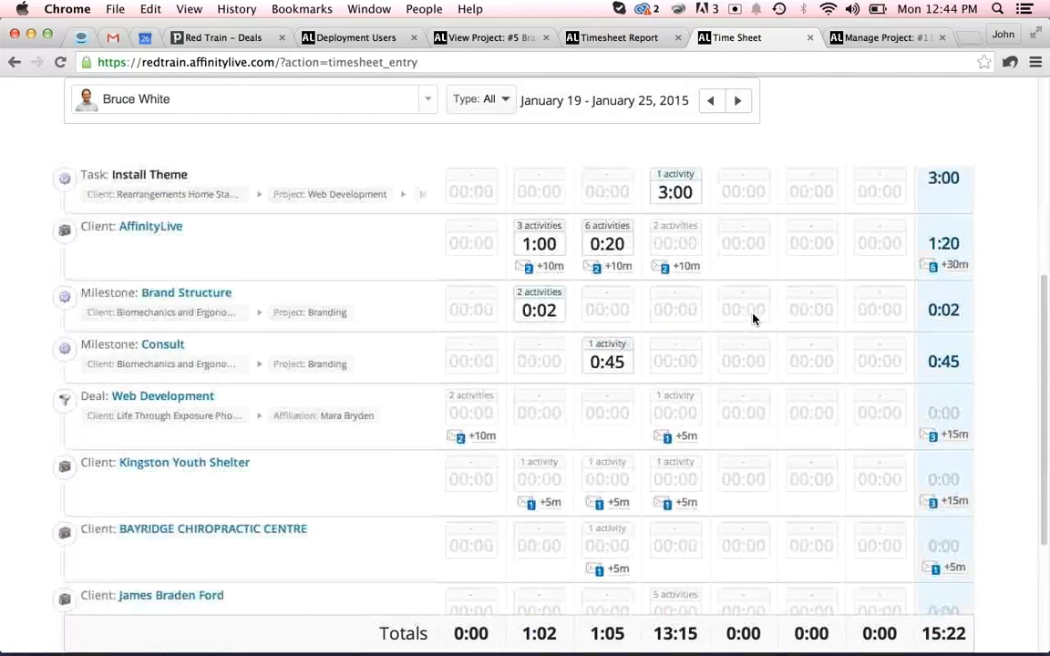
{"action": "scroll", "coordinate": [753, 319], "scroll_direction": "down", "scroll_amount": 1}
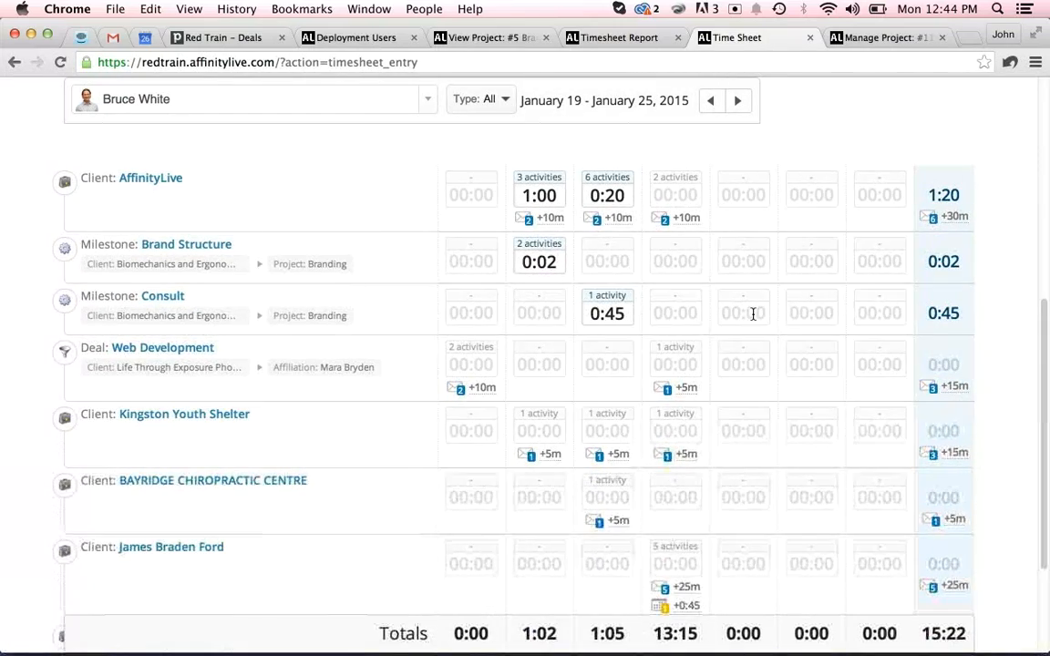
{"action": "scroll", "coordinate": [753, 319], "scroll_direction": "up", "scroll_amount": 1}
{"action": "scroll", "coordinate": [753, 319], "scroll_direction": "up", "scroll_amount": 1}
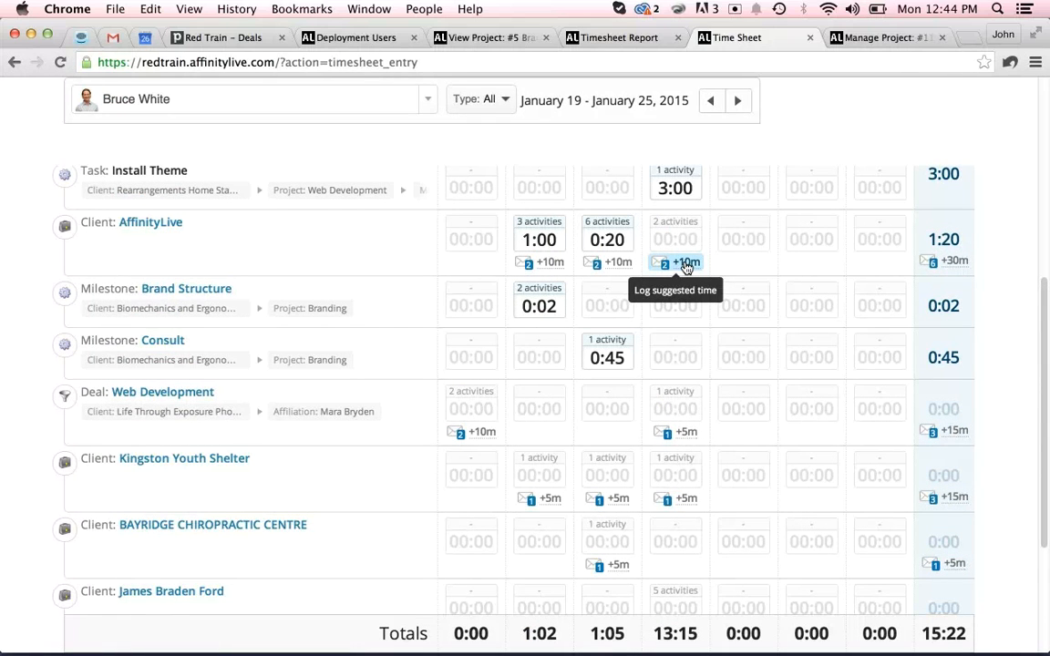
{"action": "left_click", "coordinate": [686, 263]}
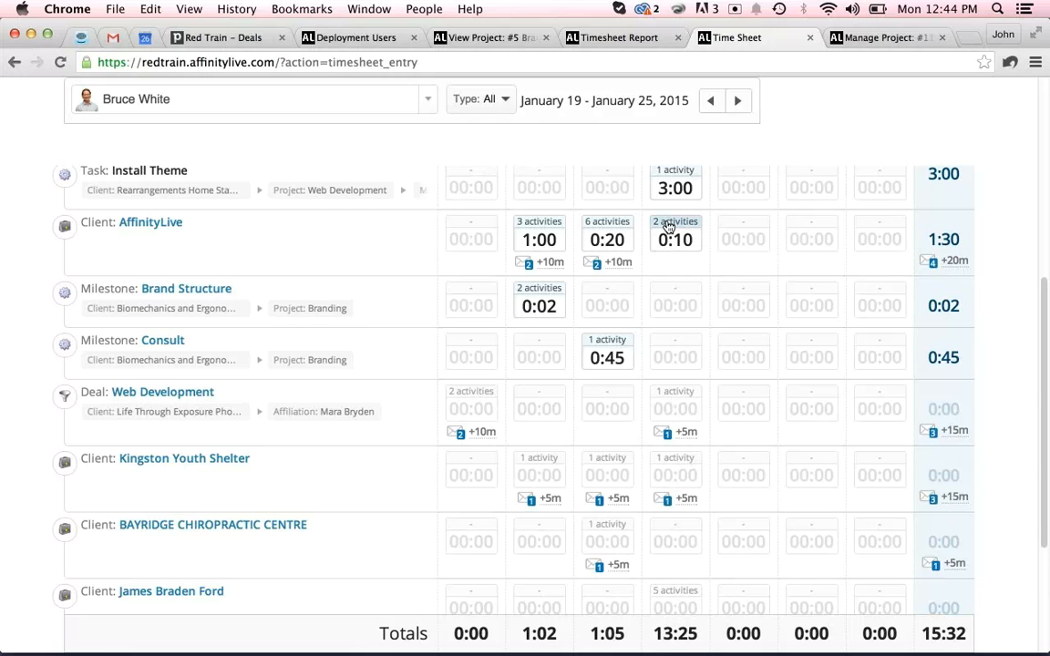
Set the Question about Sales Module activity's time on Jan 22 to 0:00 and save the change.
{"action": "left_click", "coordinate": [674, 224]}
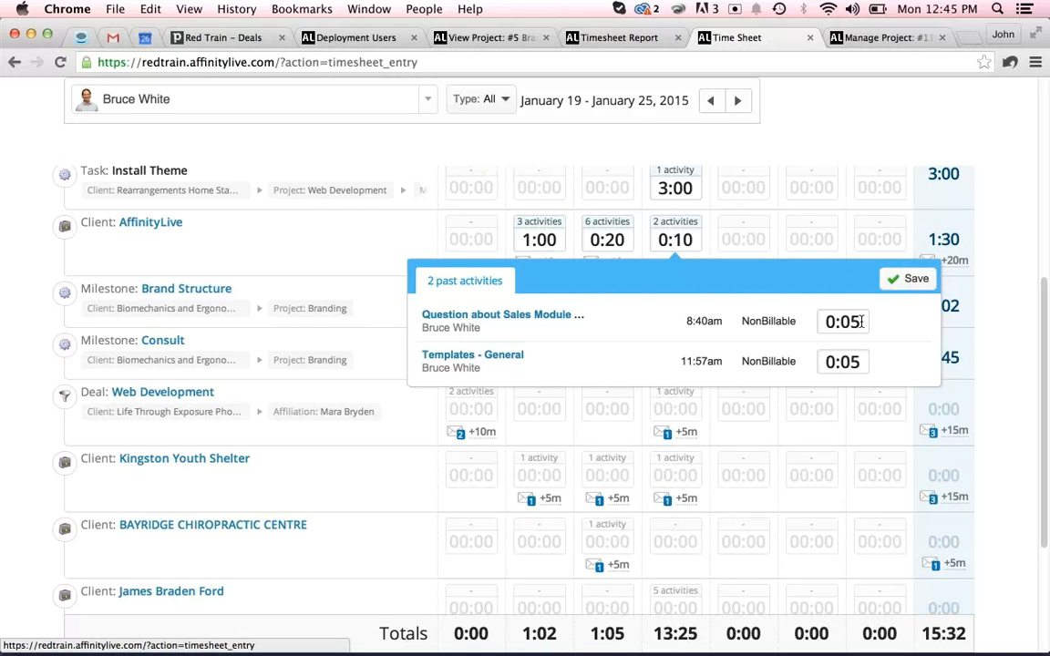
{"action": "left_click_drag", "start_coordinate": [862, 322], "coordinate": [780, 318]}
{"action": "type", "text": "0"}
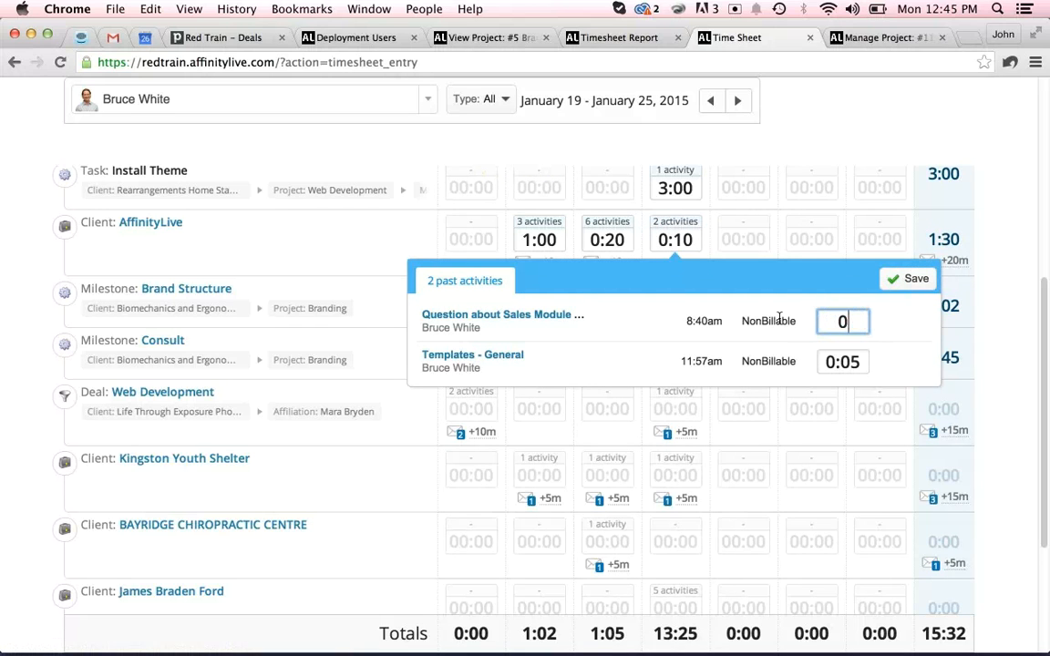
{"action": "left_click", "coordinate": [905, 328]}
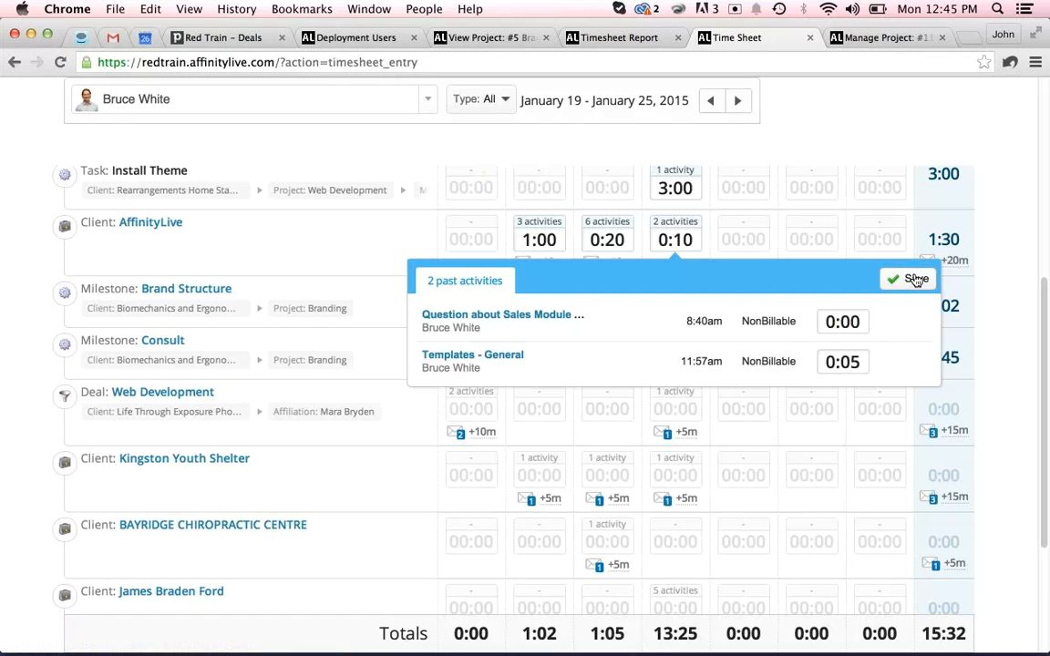
{"action": "left_click", "coordinate": [916, 280]}
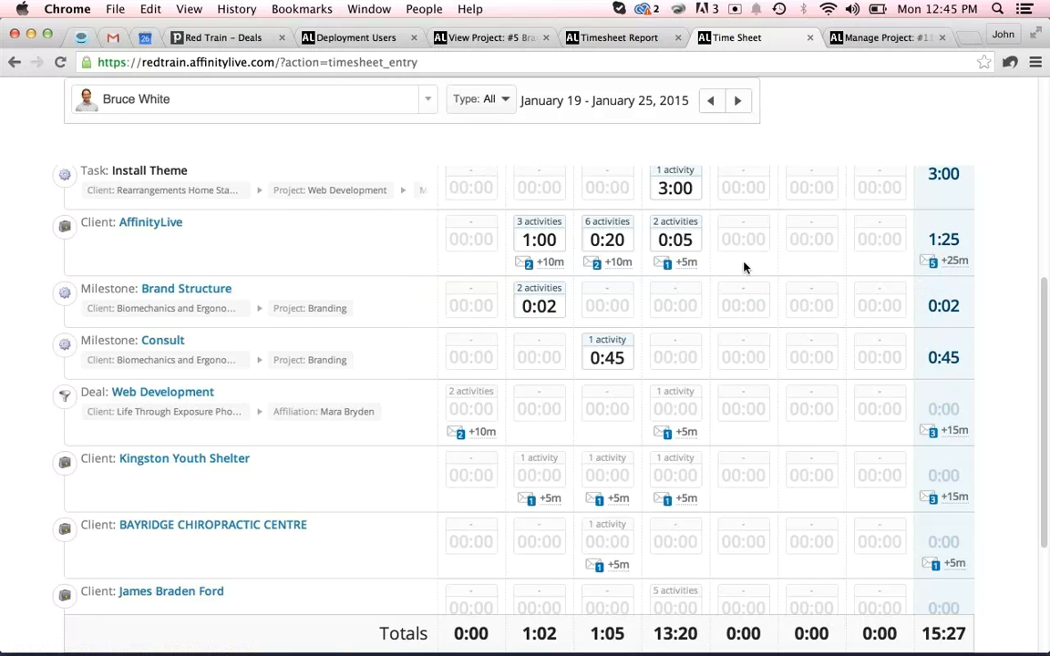
{"action": "left_click", "coordinate": [668, 222]}
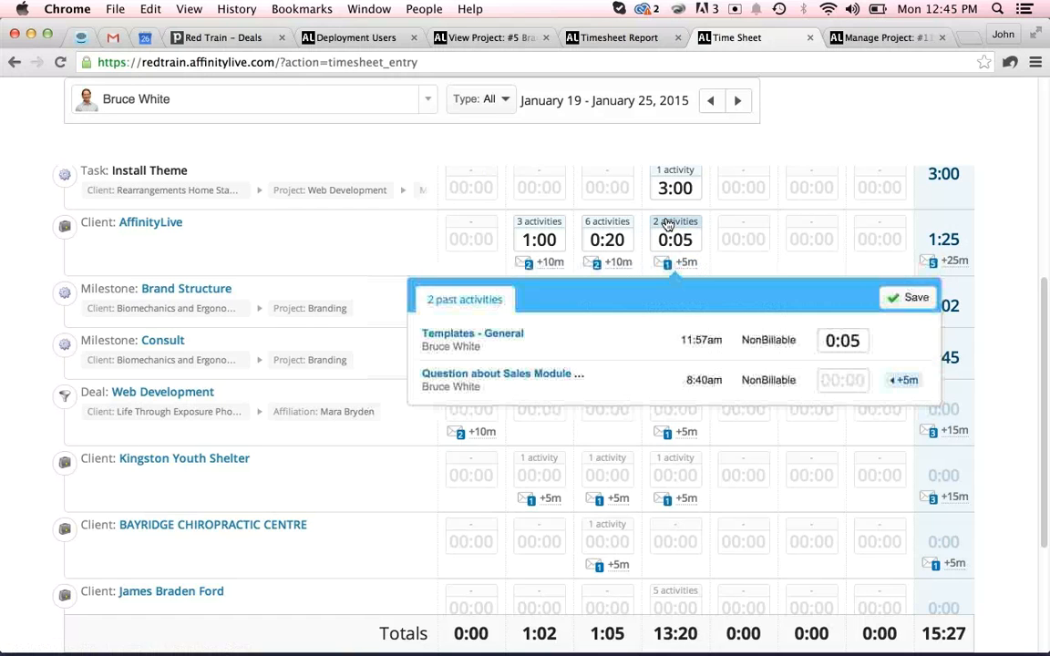
Confirm the edited Jan 22 activity times for the AffinityLive client in the timesheet.
{"action": "left_click", "coordinate": [906, 300]}
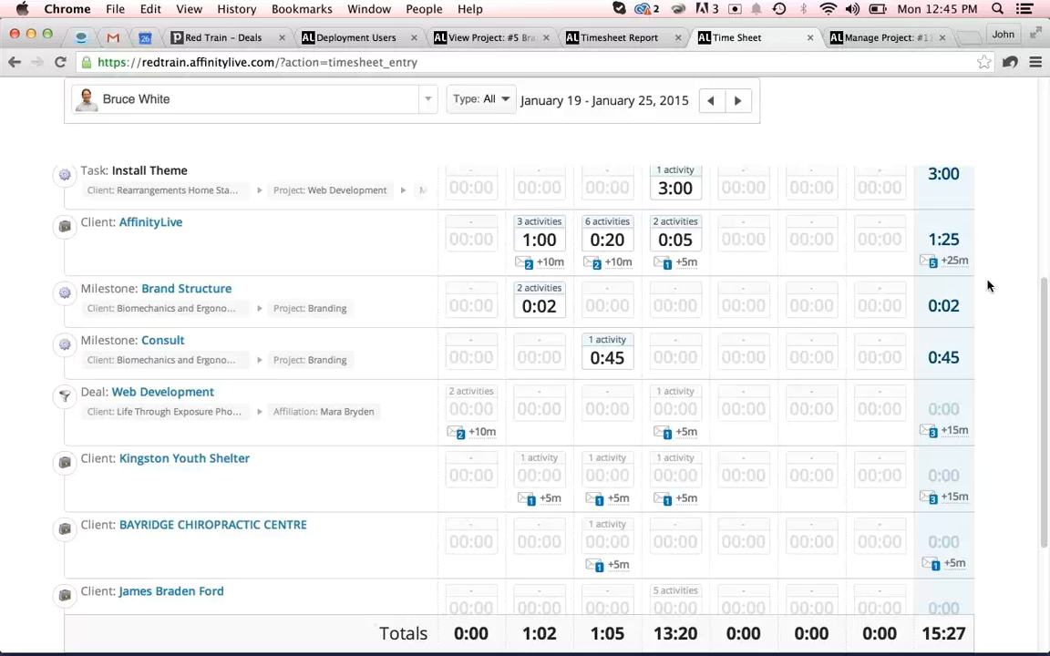
{"action": "scroll", "coordinate": [977, 346], "scroll_direction": "up", "scroll_amount": 2}
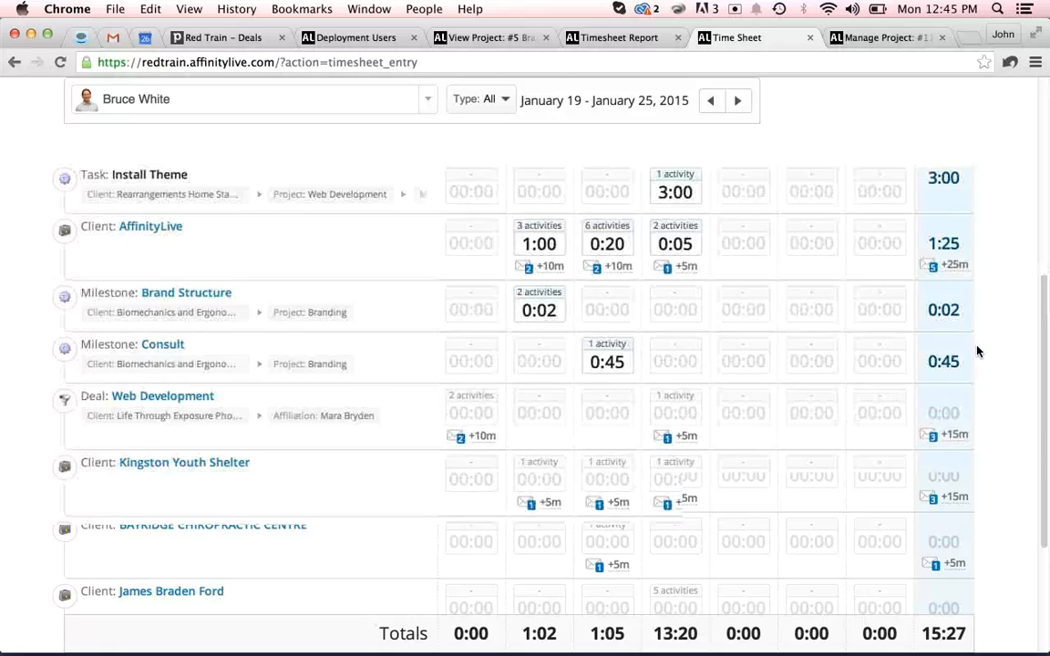
{"action": "scroll", "coordinate": [976, 350], "scroll_direction": "up", "scroll_amount": 4}
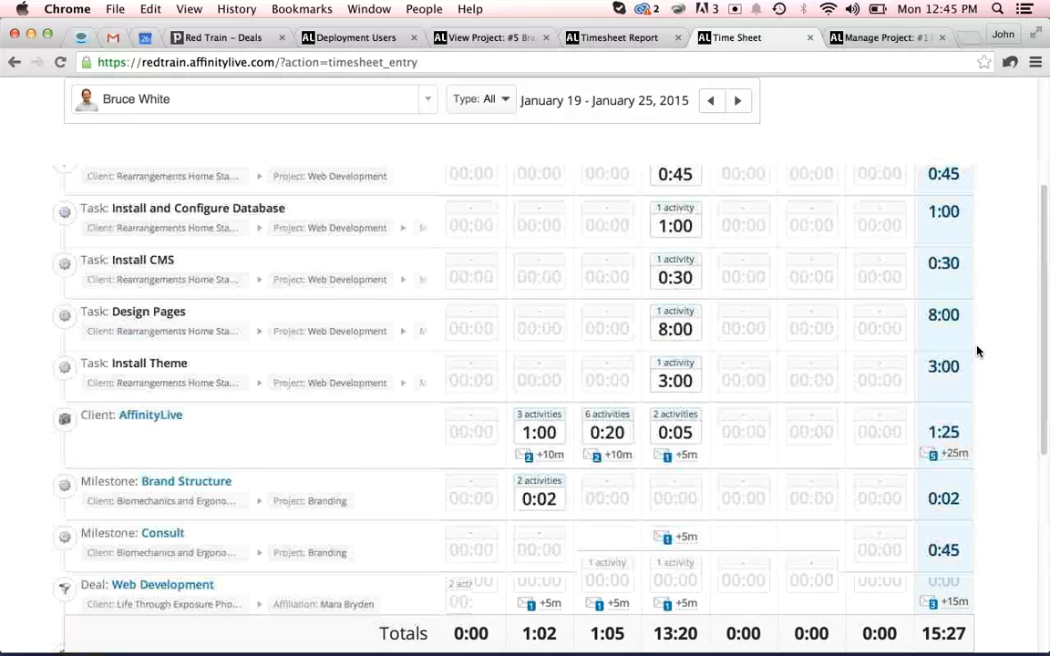
{"action": "scroll", "coordinate": [976, 351], "scroll_direction": "up", "scroll_amount": 3}
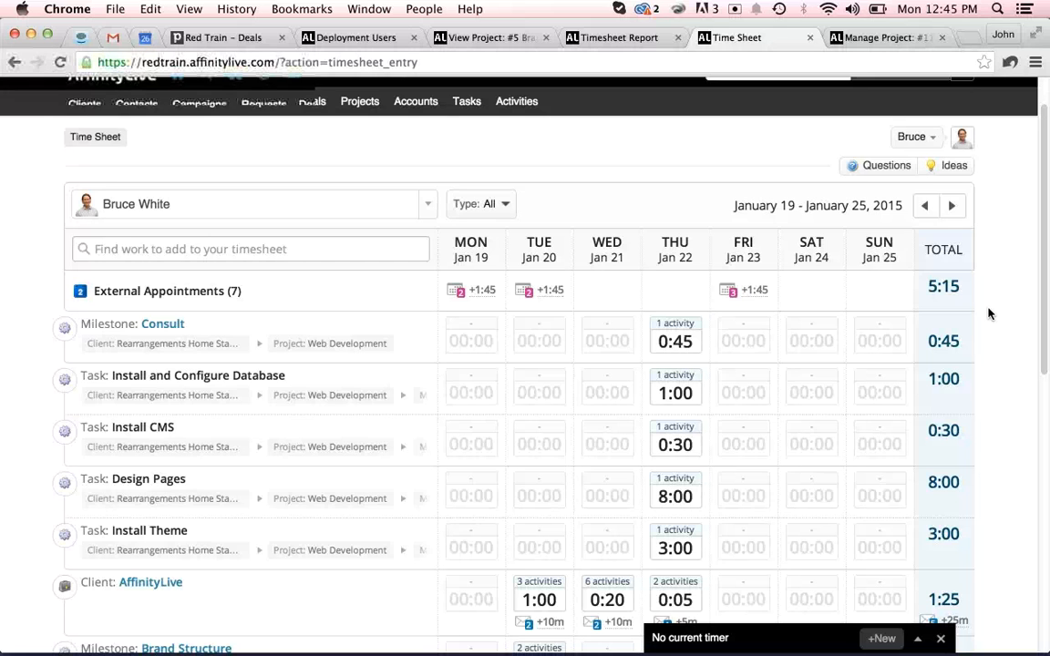
{"action": "scroll", "coordinate": [989, 314], "scroll_direction": "up", "scroll_amount": 2}
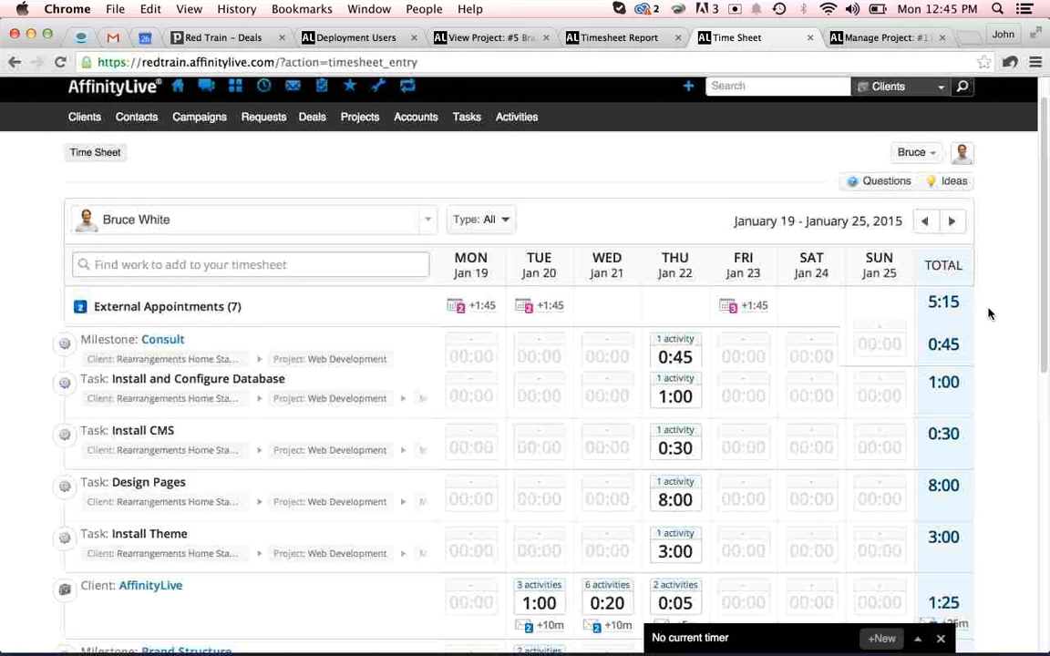
{"action": "scroll", "coordinate": [989, 313], "scroll_direction": "up", "scroll_amount": 2}
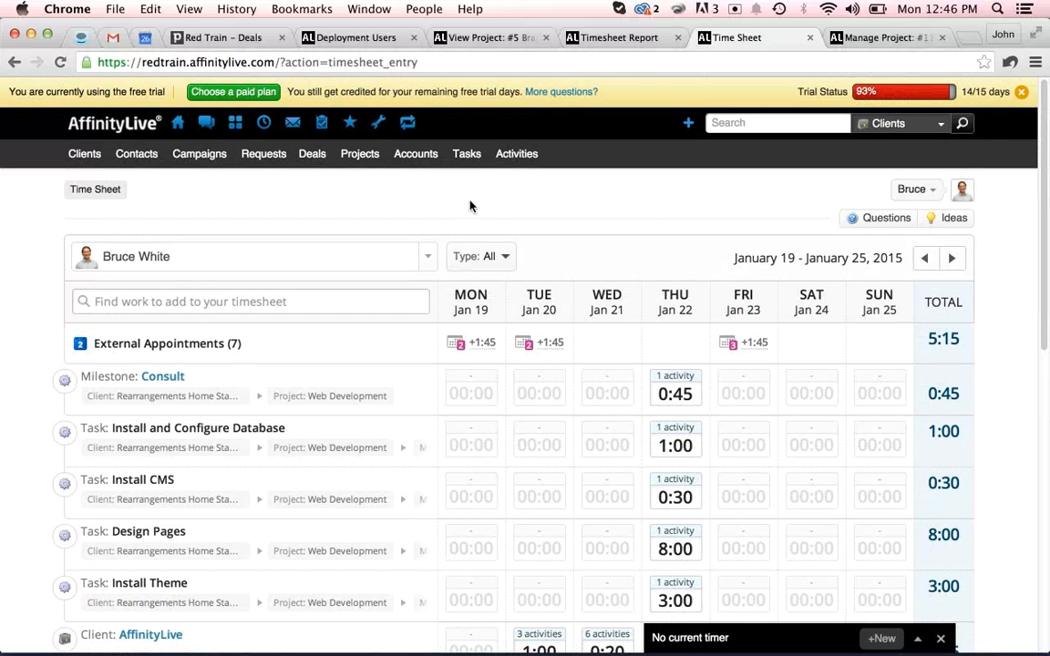
Review the #5 Branding project overview and open its client, Biomechanics and Ergonomics Lab.
{"action": "left_click", "coordinate": [360, 155]}
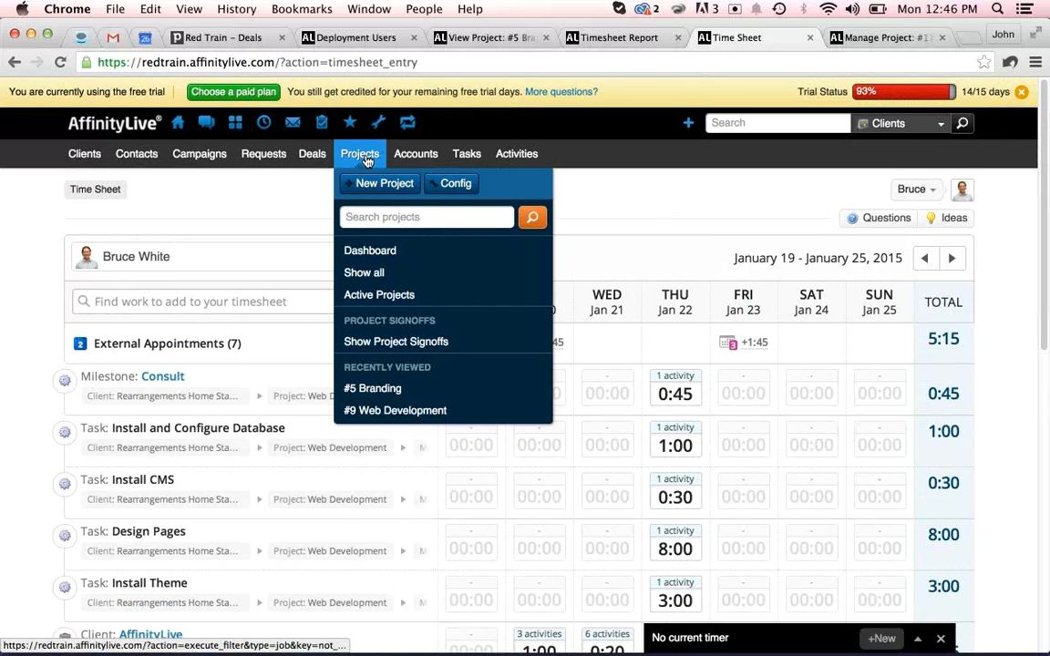
{"action": "left_click", "coordinate": [467, 38]}
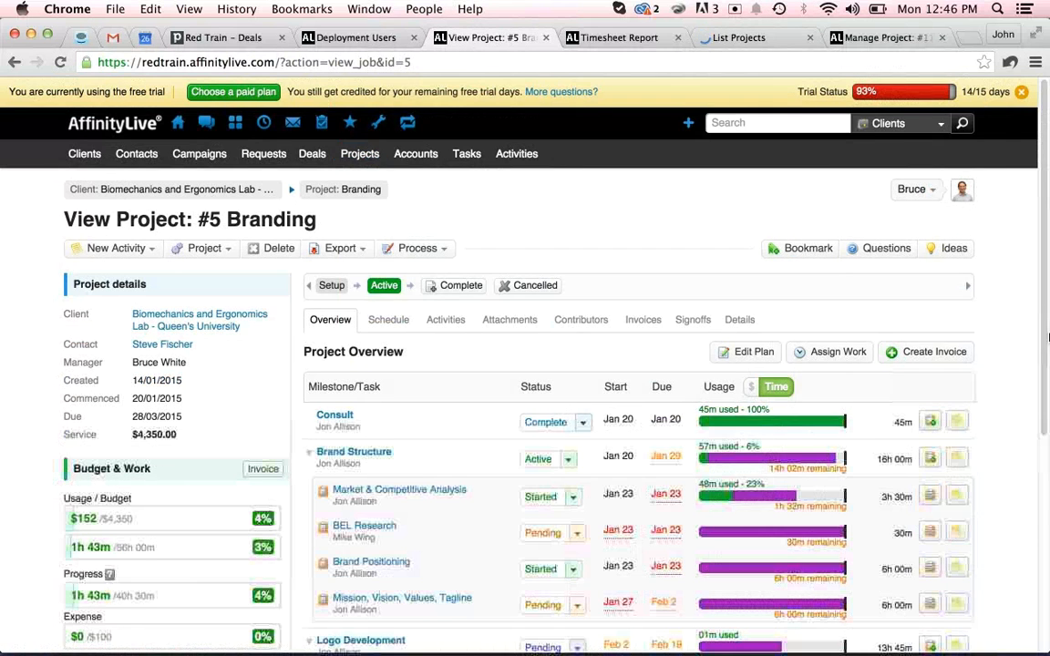
{"action": "scroll", "coordinate": [1008, 339], "scroll_direction": "down", "scroll_amount": 2}
{"action": "scroll", "coordinate": [1009, 339], "scroll_direction": "down", "scroll_amount": 2}
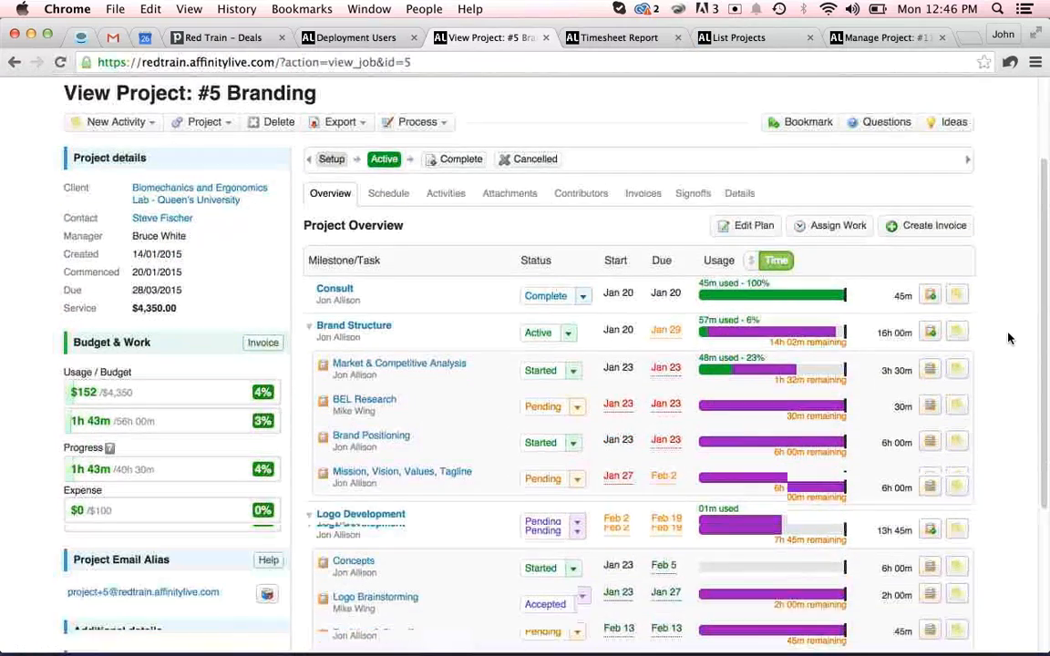
{"action": "scroll", "coordinate": [1008, 340], "scroll_direction": "up", "scroll_amount": 1}
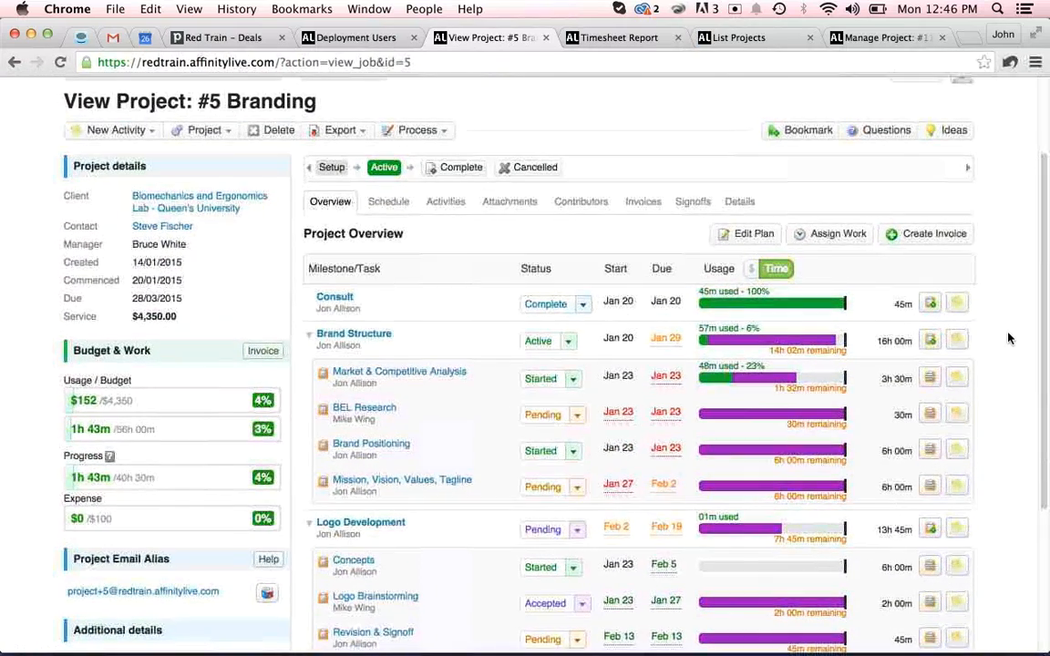
{"action": "scroll", "coordinate": [1008, 339], "scroll_direction": "up", "scroll_amount": 2}
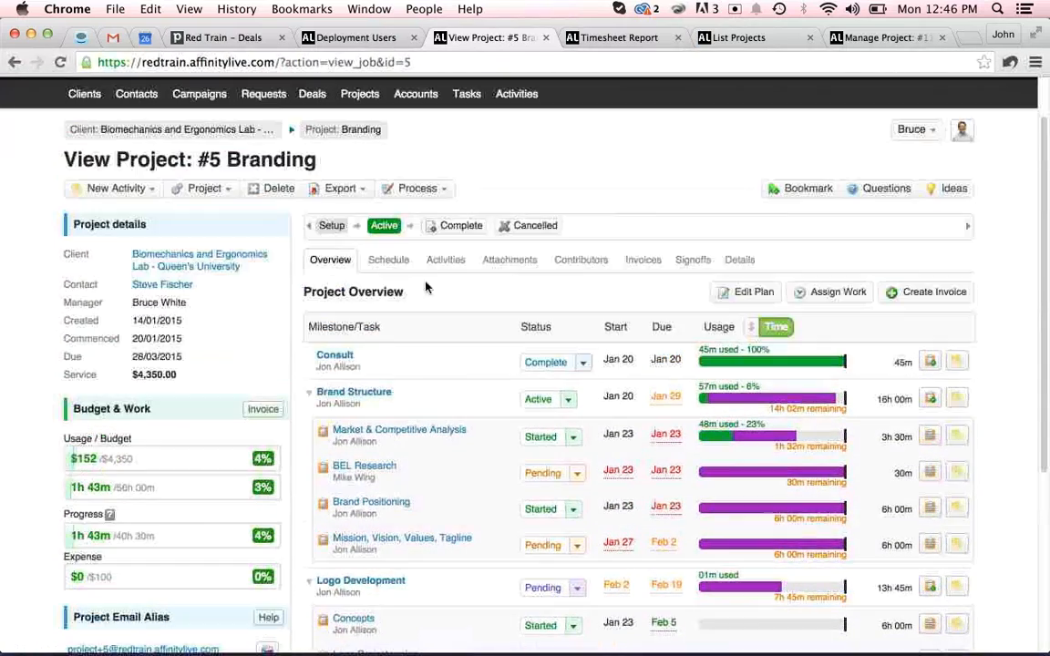
{"action": "left_click", "coordinate": [180, 260], "text": "super"}
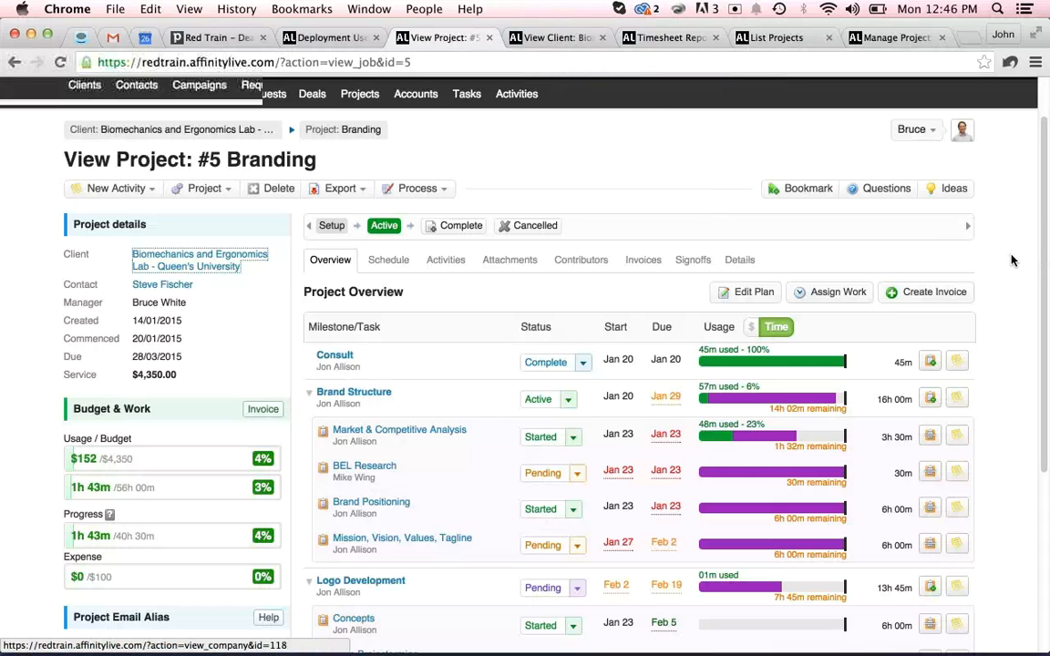
{"action": "scroll", "coordinate": [1010, 261], "scroll_direction": "down", "scroll_amount": 5}
{"action": "scroll", "coordinate": [1010, 260], "scroll_direction": "down", "scroll_amount": 2}
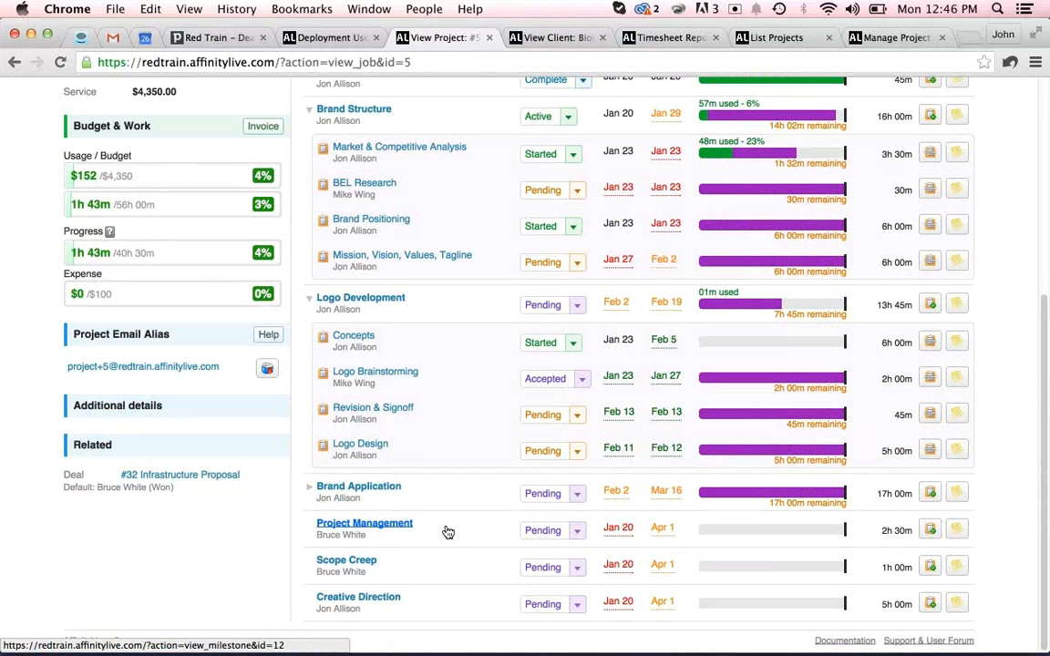
Open the client's 'Biomechanics and Ergonomics Lab question responses and photo images' email activity.
{"action": "left_click", "coordinate": [556, 36]}
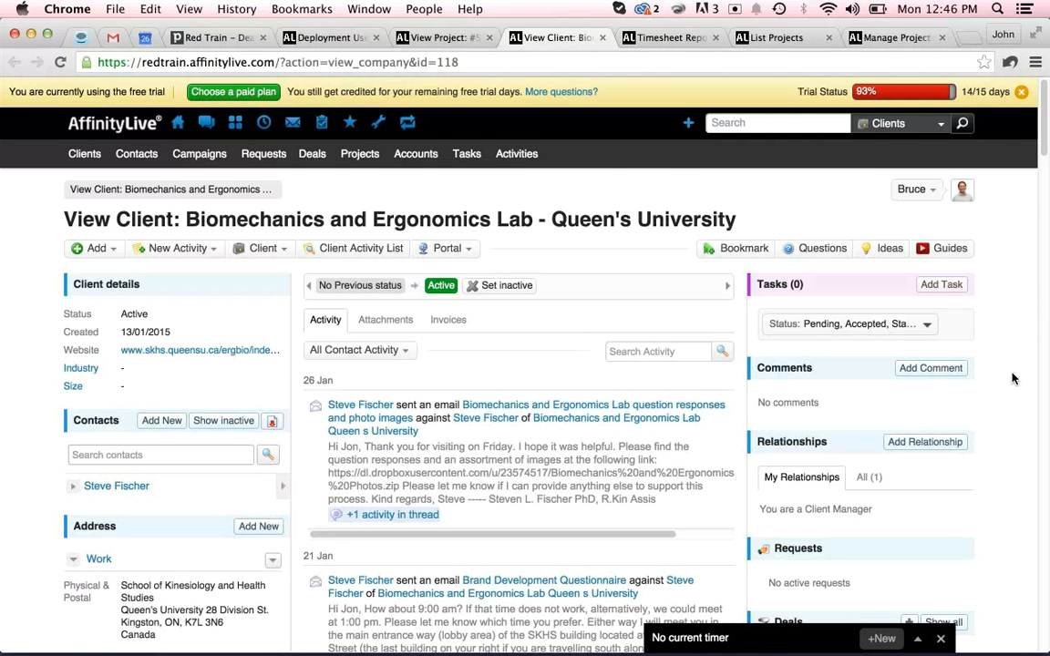
{"action": "scroll", "coordinate": [1012, 378], "scroll_direction": "down", "scroll_amount": 5}
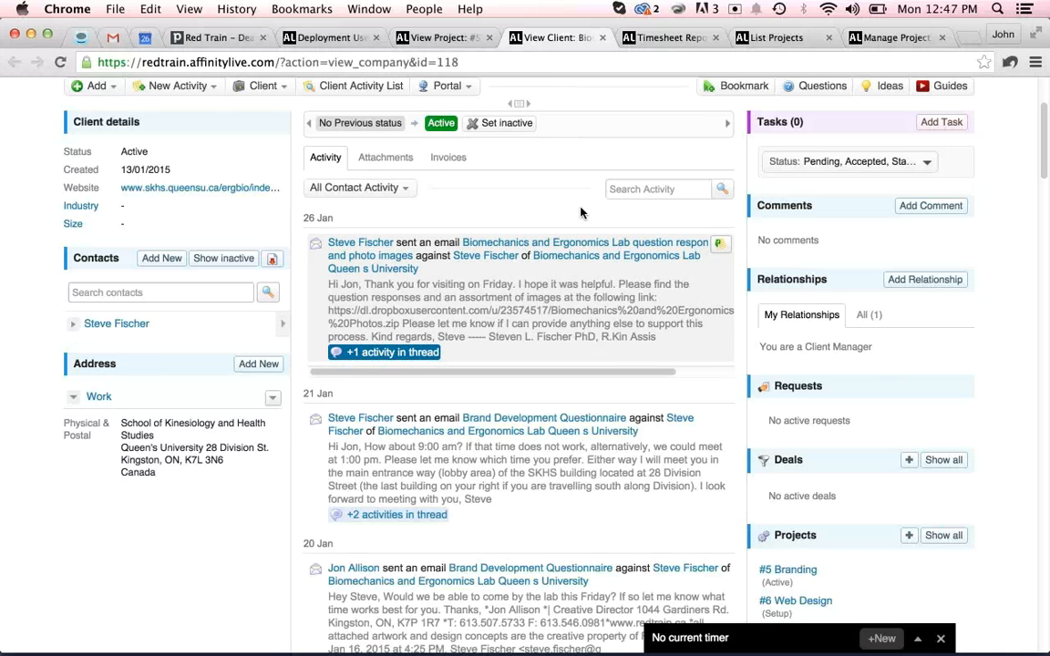
{"action": "left_click", "coordinate": [485, 246]}
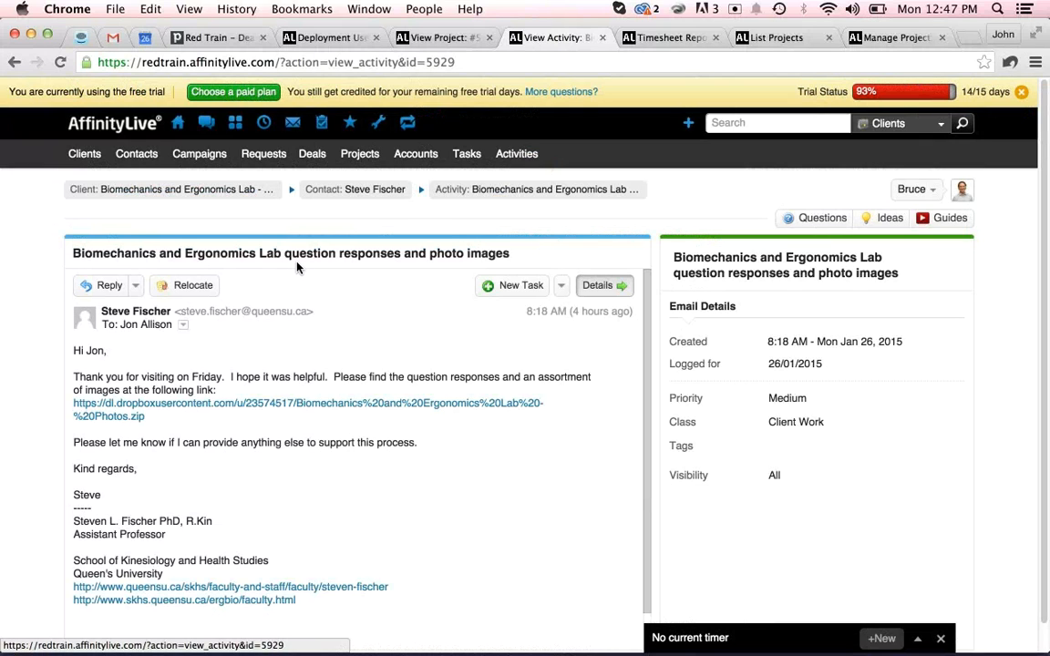
Relocate the full email conversation to the Project Management milestone of the #5 Branding project.
{"action": "left_click", "coordinate": [185, 287]}
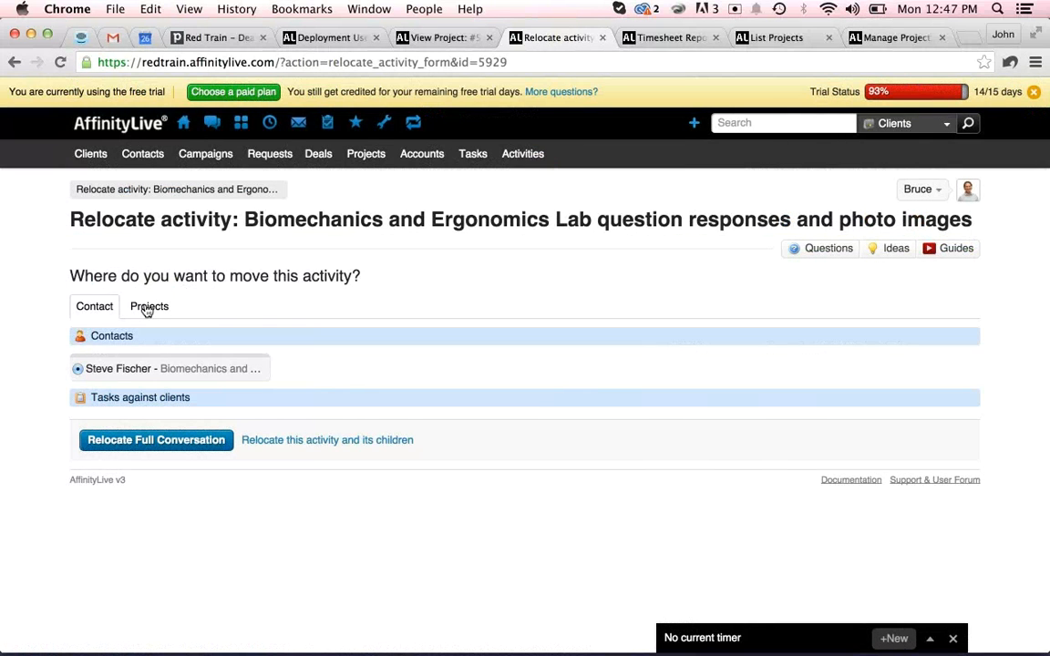
{"action": "left_click", "coordinate": [147, 309]}
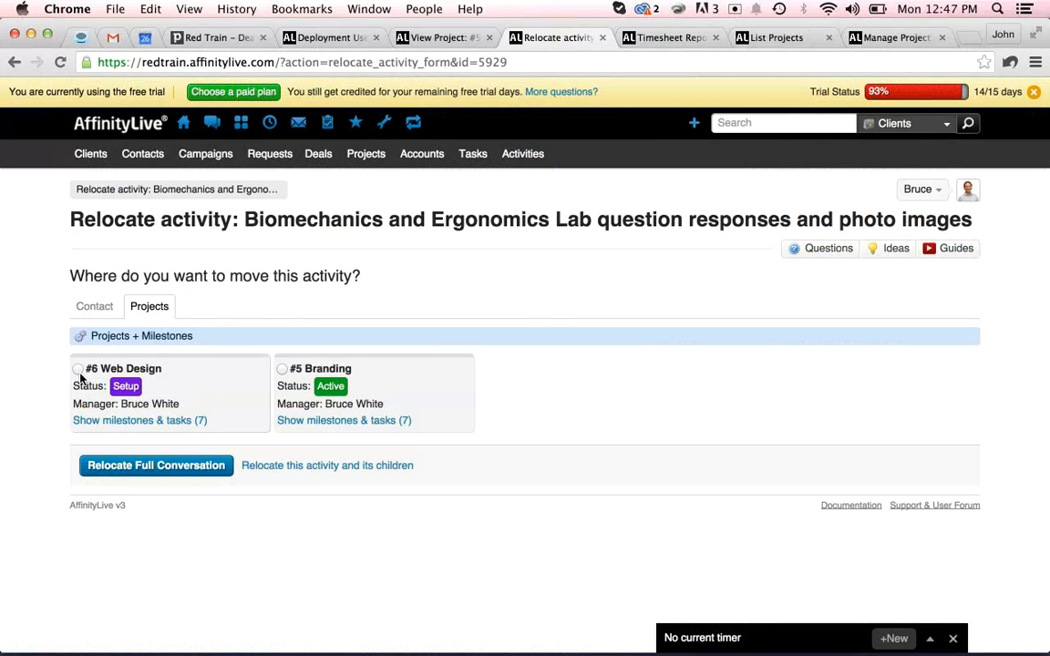
{"action": "left_click", "coordinate": [307, 422]}
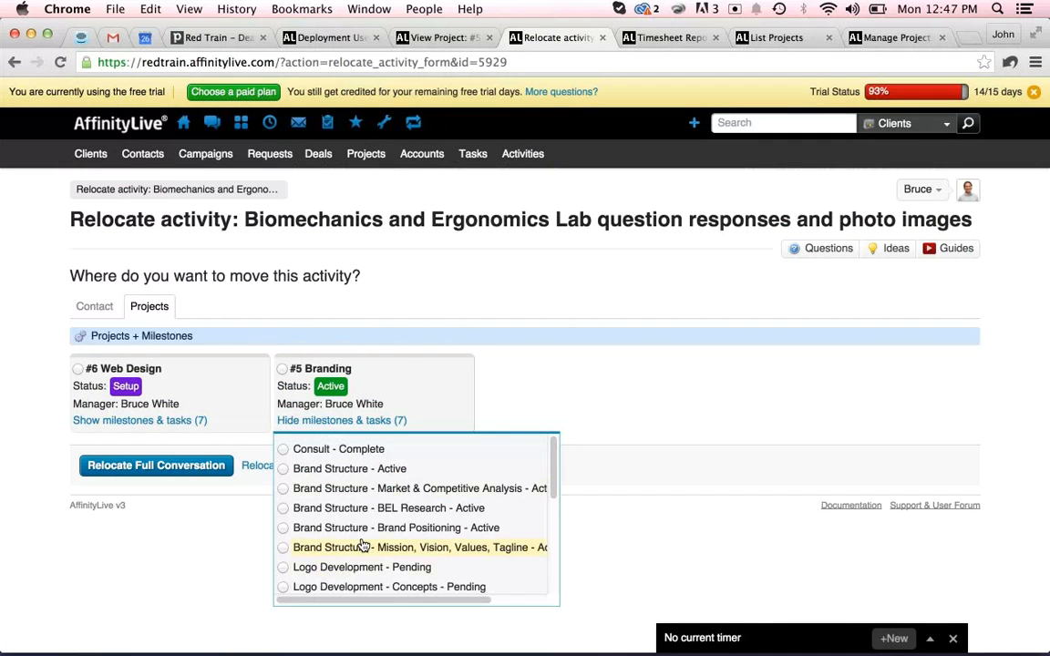
{"action": "scroll", "coordinate": [336, 544], "scroll_direction": "down", "scroll_amount": 4}
{"action": "scroll", "coordinate": [363, 544], "scroll_direction": "down", "scroll_amount": 1}
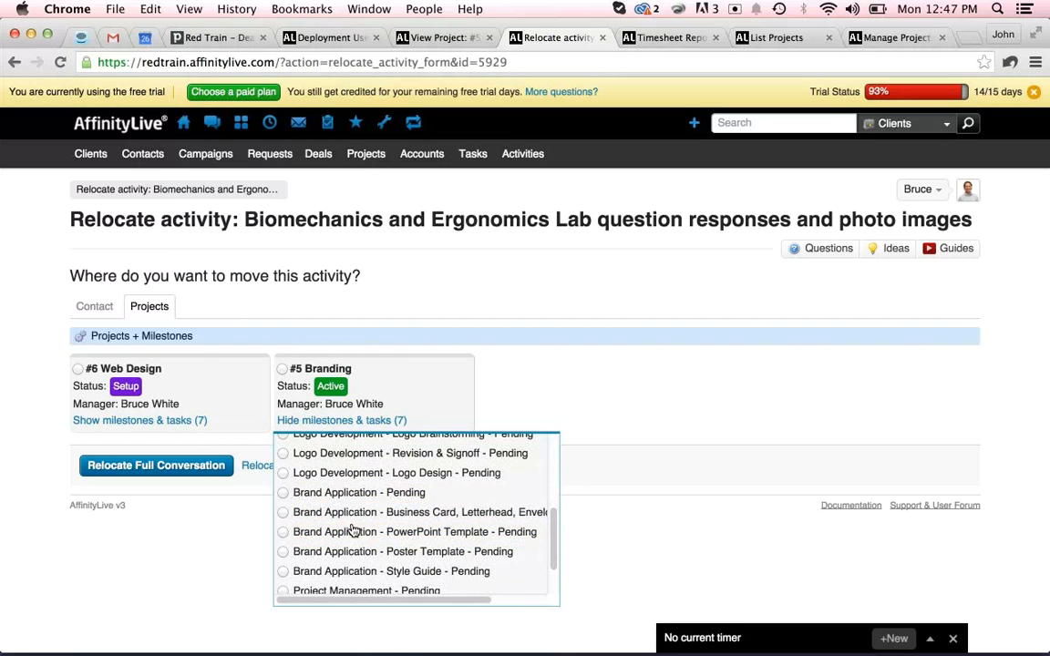
{"action": "scroll", "coordinate": [353, 532], "scroll_direction": "down", "scroll_amount": 2}
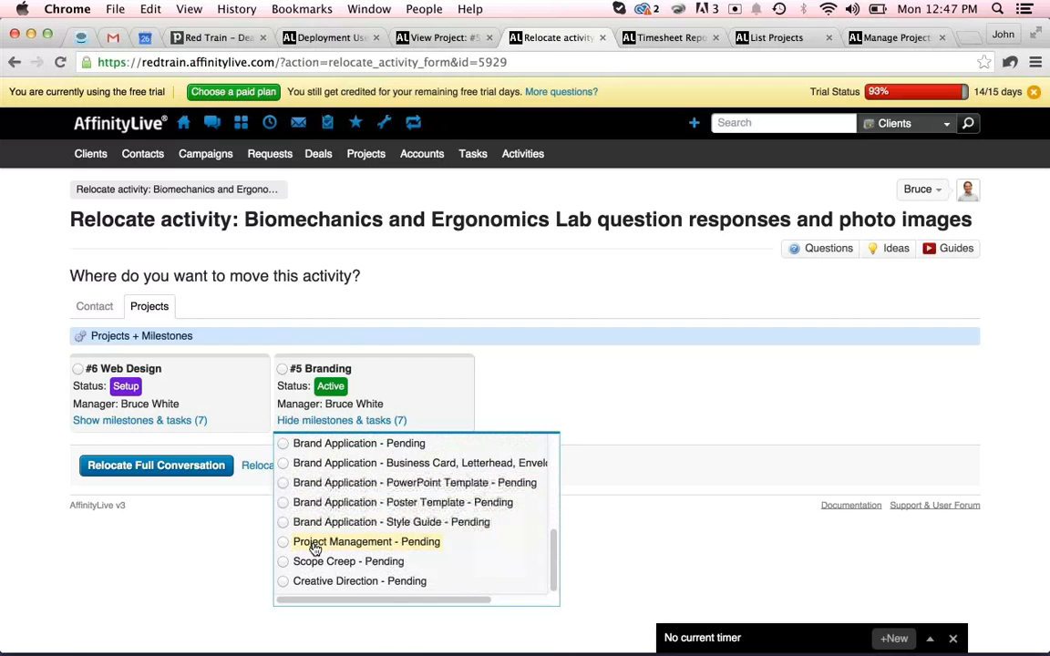
{"action": "left_click", "coordinate": [283, 543]}
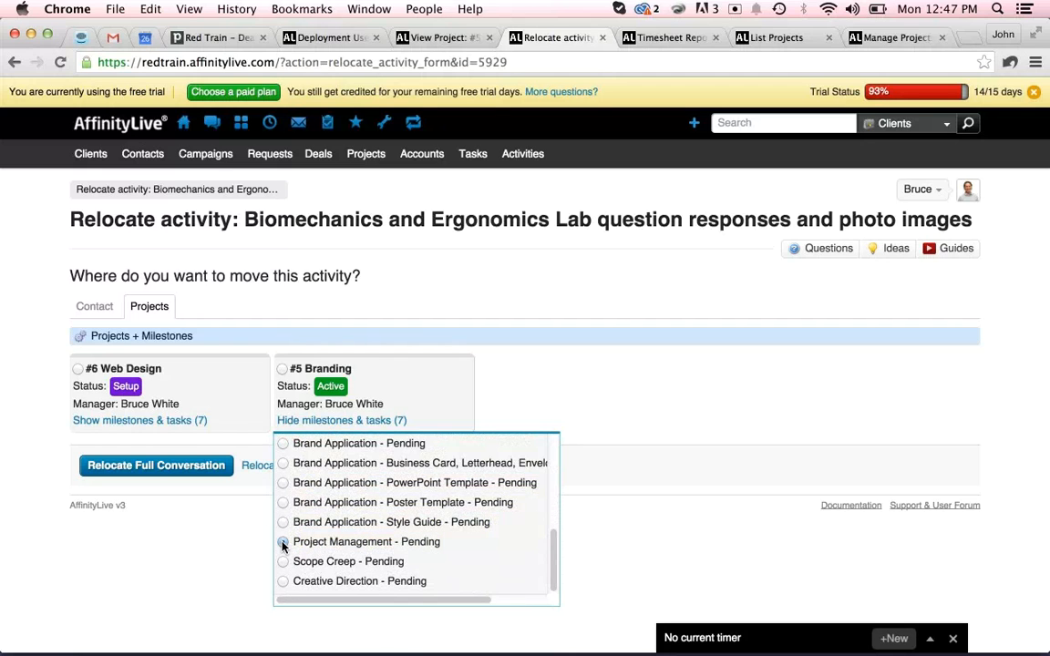
{"action": "left_click", "coordinate": [591, 409]}
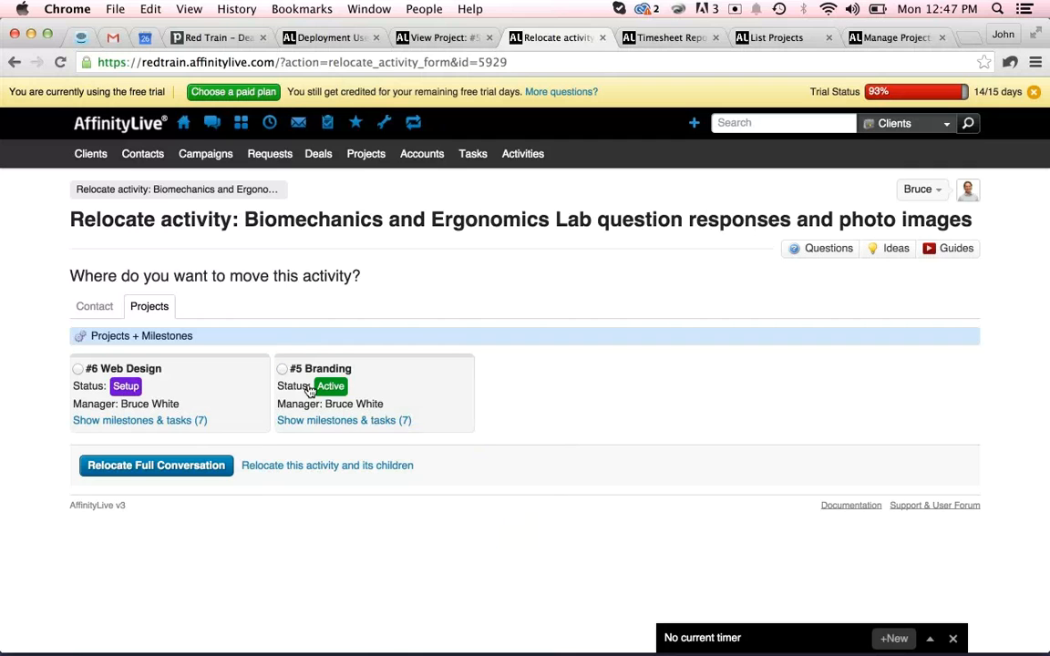
{"action": "left_click", "coordinate": [340, 420]}
{"action": "scroll", "coordinate": [326, 572], "scroll_direction": "down", "scroll_amount": 2}
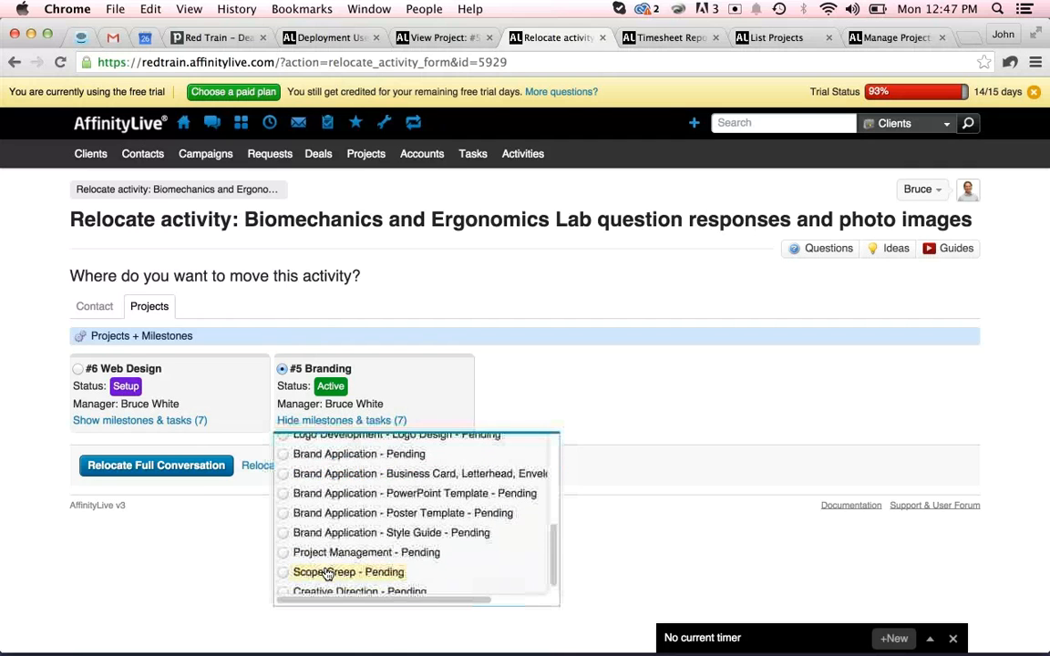
{"action": "left_click", "coordinate": [283, 552]}
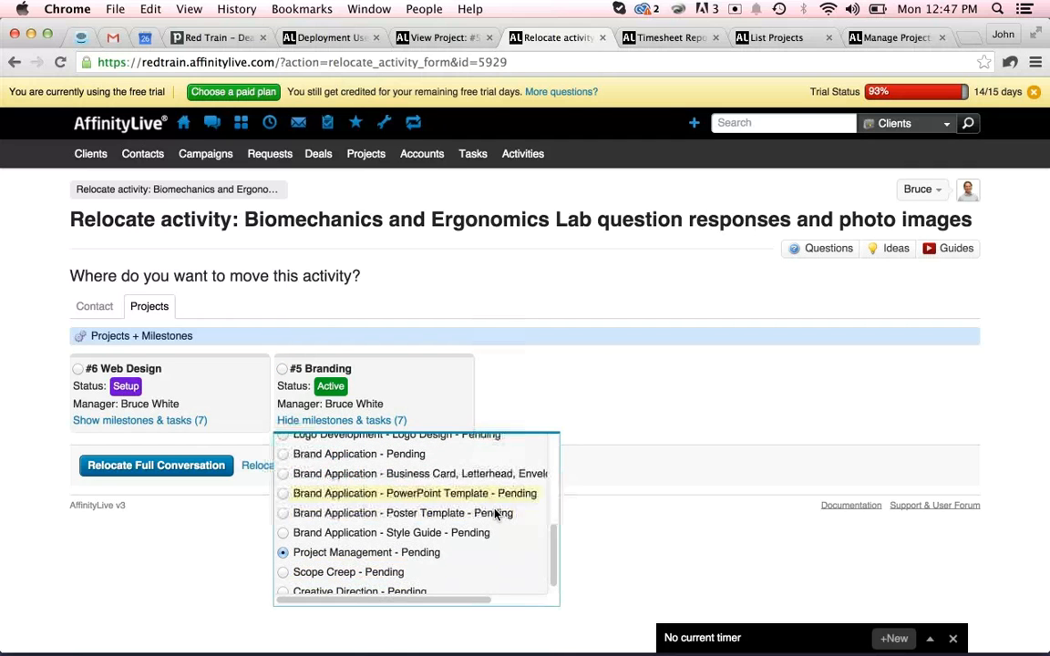
{"action": "scroll", "coordinate": [495, 514], "scroll_direction": "down", "scroll_amount": 1}
{"action": "left_click", "coordinate": [611, 395]}
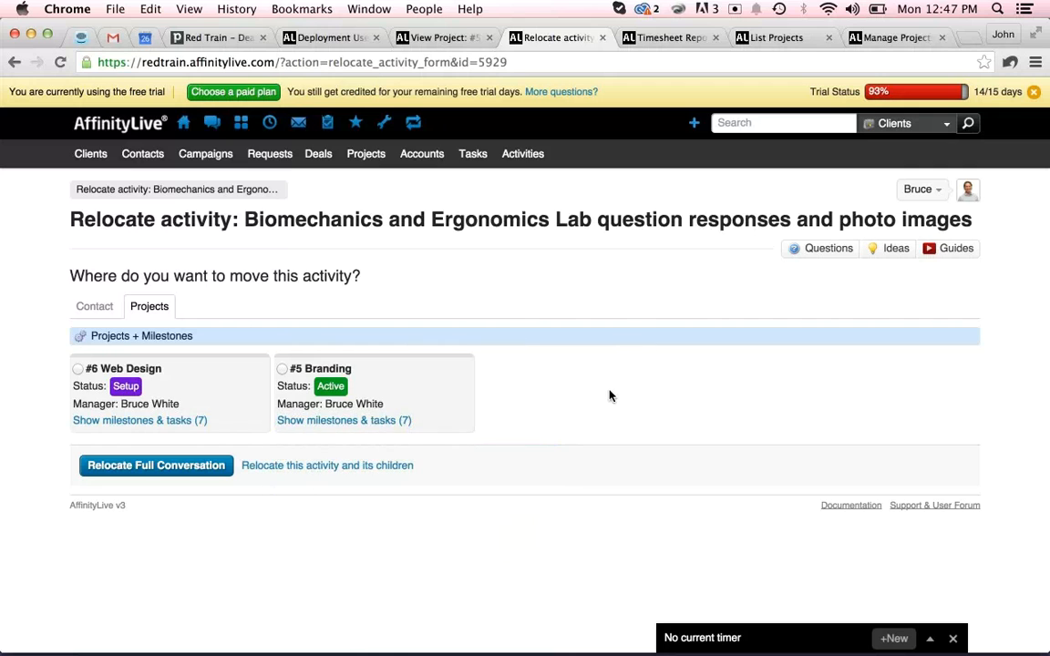
{"action": "left_click", "coordinate": [133, 466]}
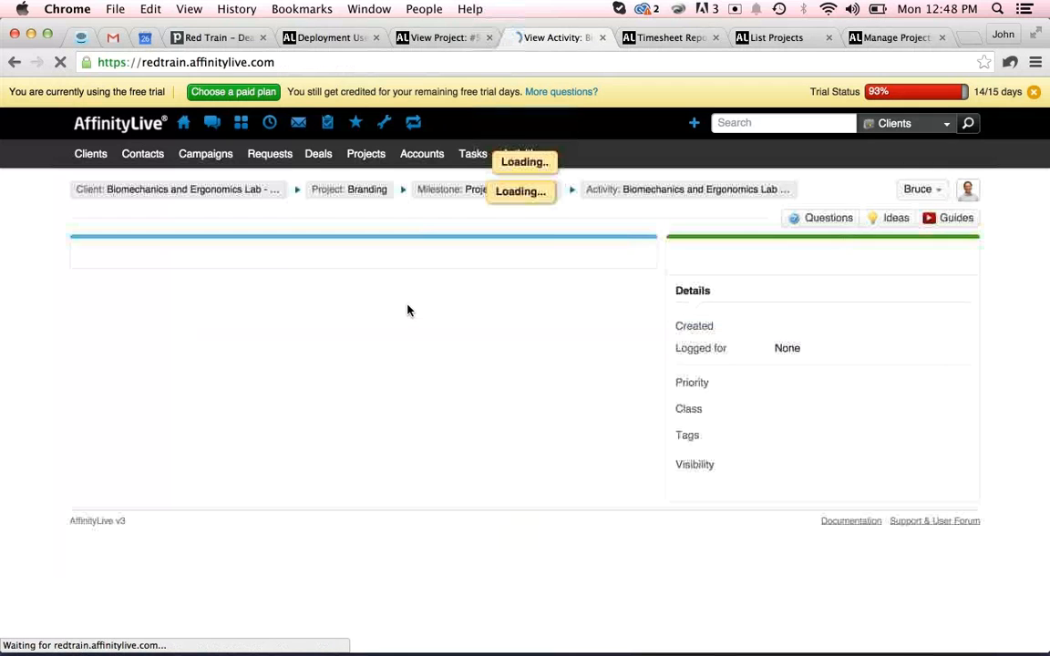
Reload the #5 Branding project overview and switch its usage display from budget to time.
{"action": "left_click", "coordinate": [437, 37]}
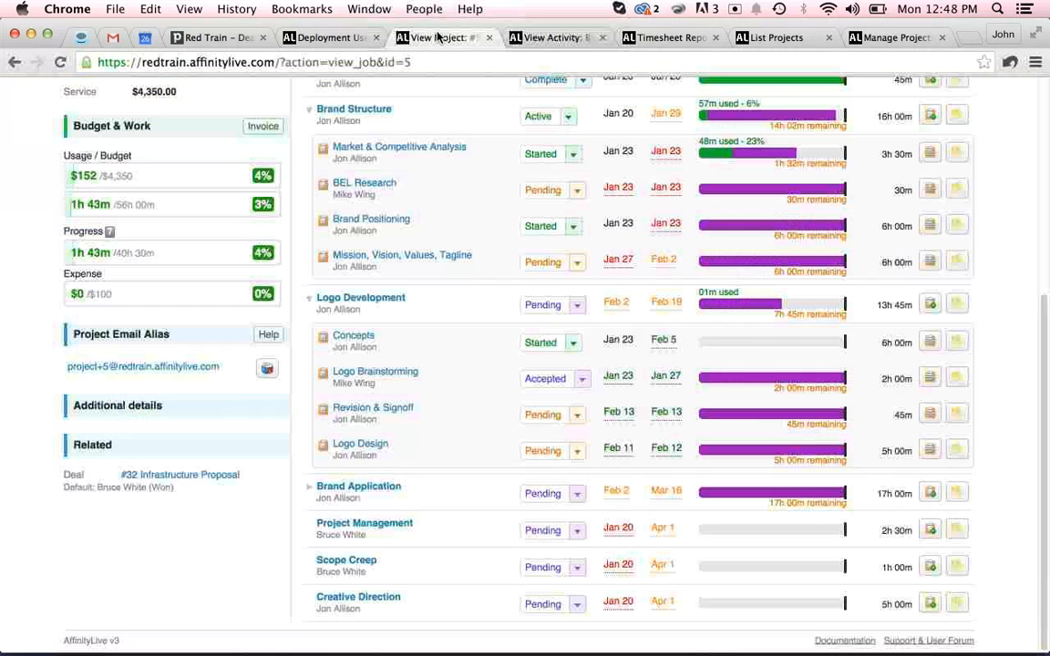
{"action": "left_click", "coordinate": [60, 62]}
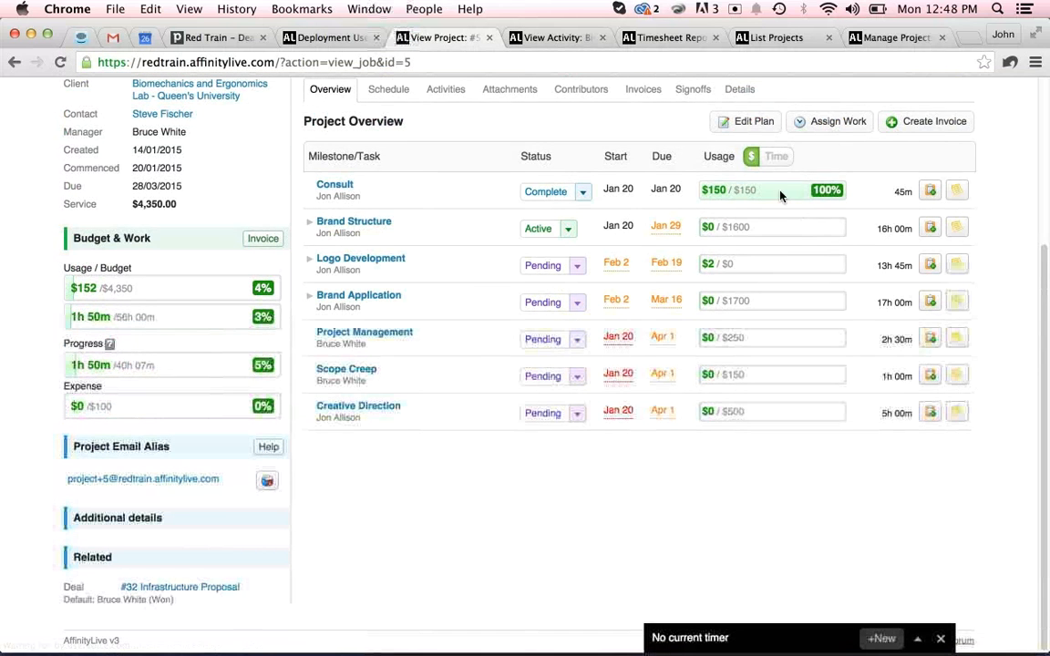
{"action": "left_click", "coordinate": [775, 156]}
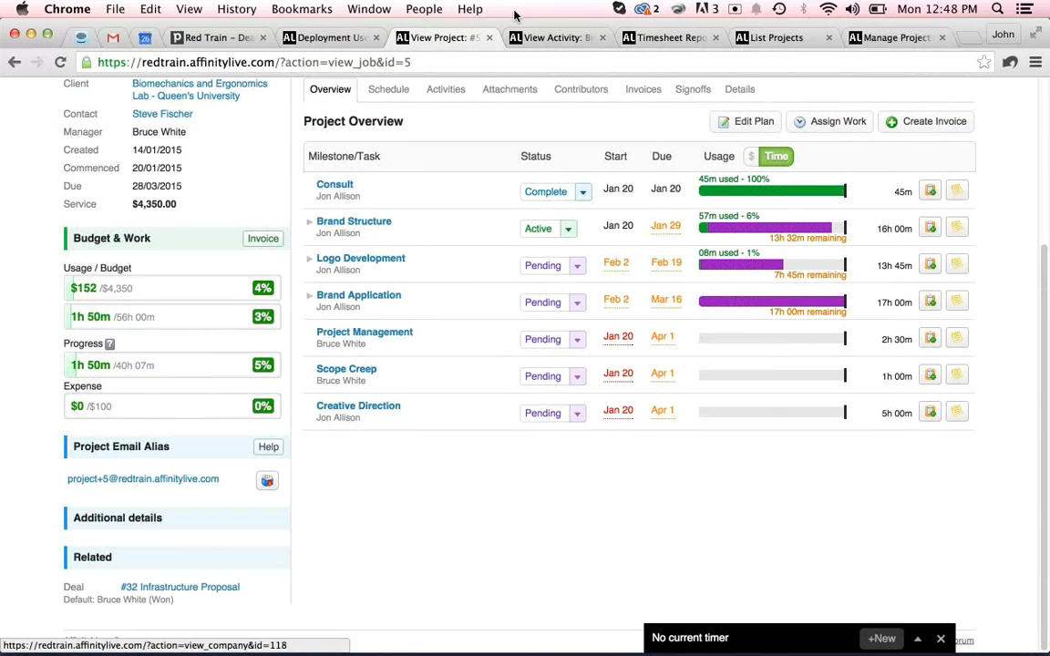
Review the relocated email activity, its details and the reply in its thread.
{"action": "left_click", "coordinate": [336, 38]}
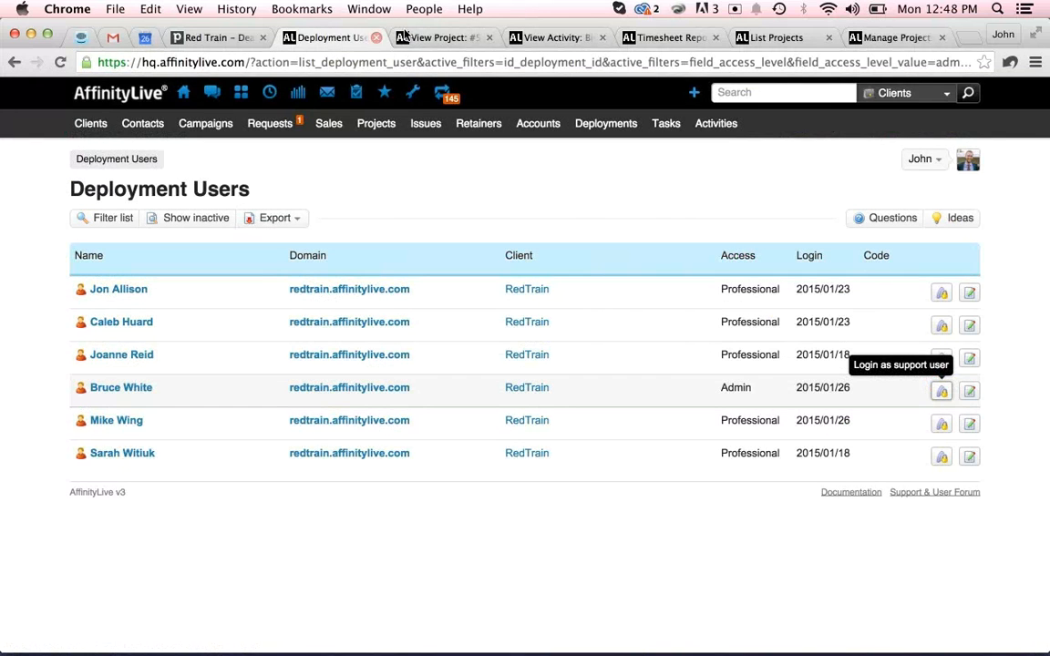
{"action": "left_click", "coordinate": [547, 37]}
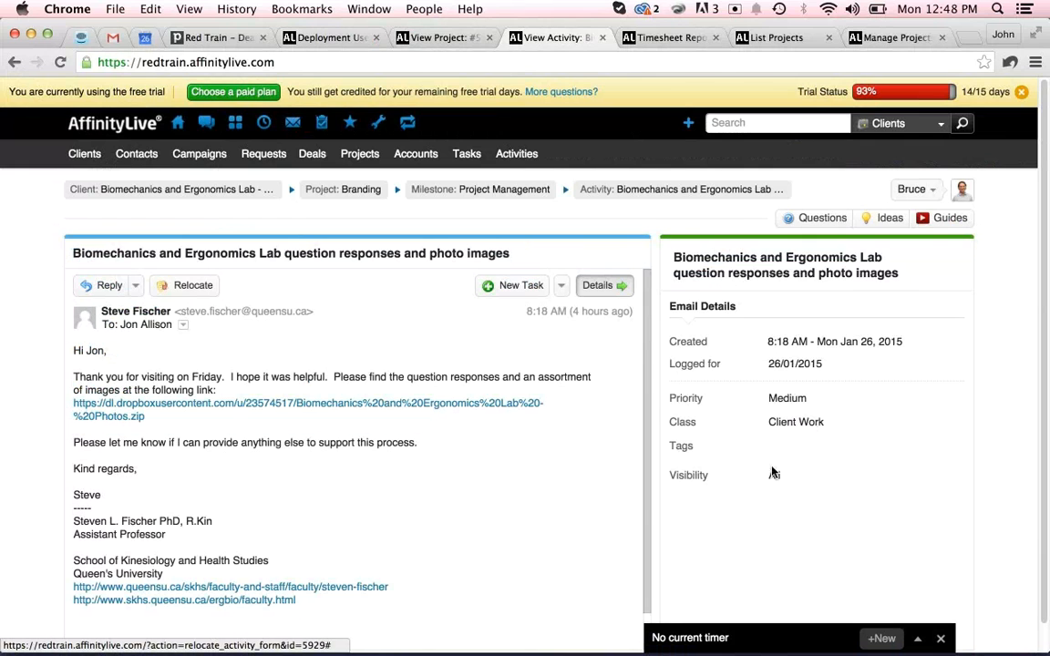
{"action": "scroll", "coordinate": [780, 473], "scroll_direction": "down", "scroll_amount": 1}
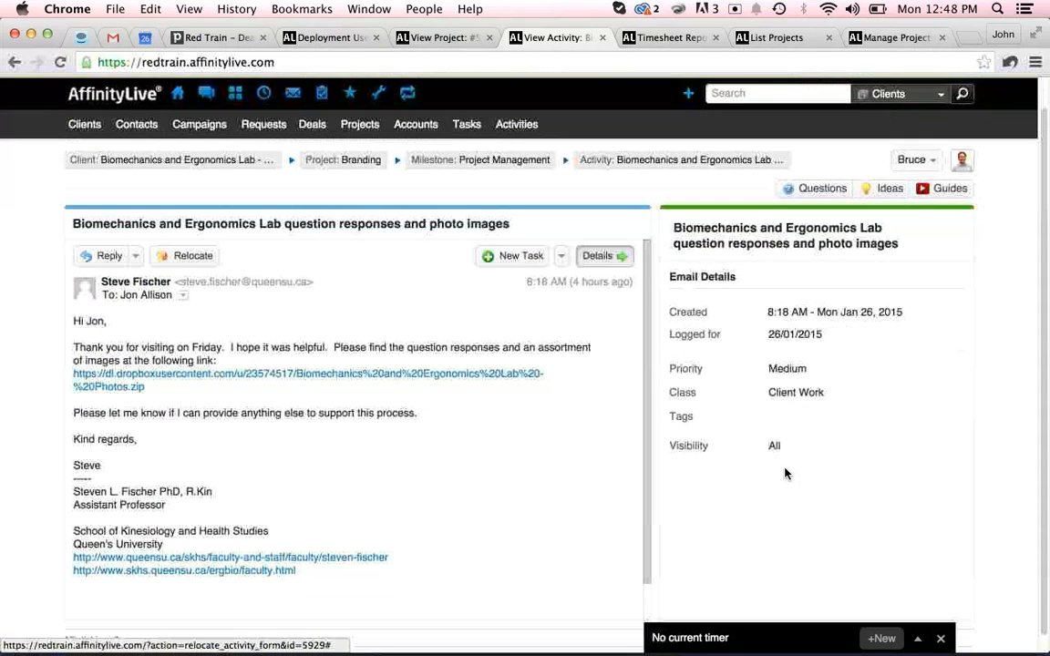
{"action": "scroll", "coordinate": [611, 545], "scroll_direction": "down", "scroll_amount": 1}
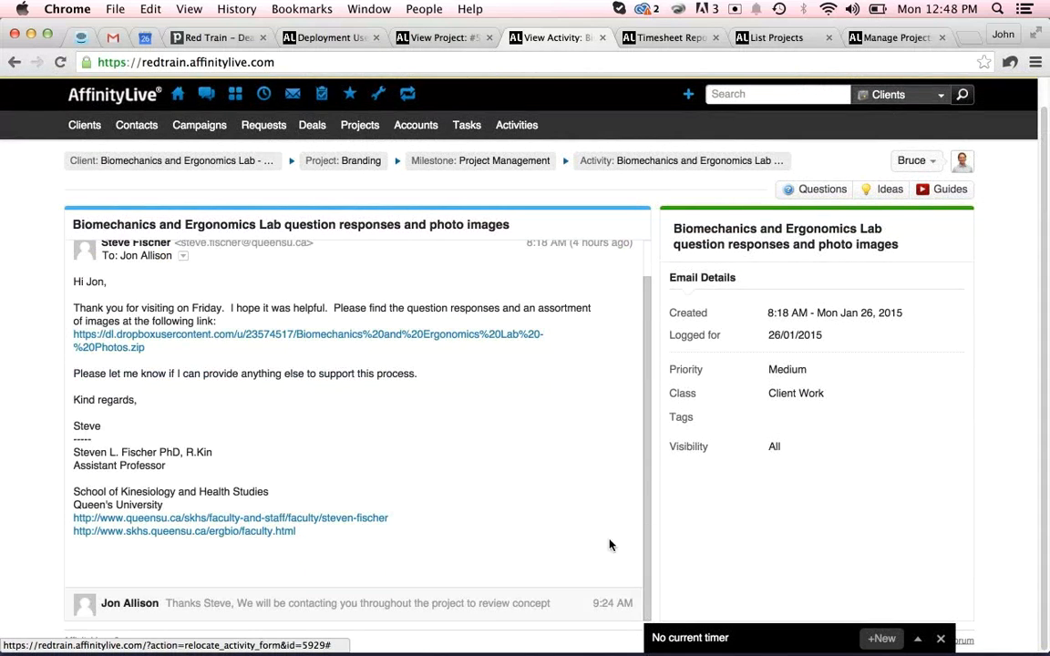
{"action": "left_click", "coordinate": [481, 605]}
{"action": "scroll", "coordinate": [701, 558], "scroll_direction": "down", "scroll_amount": 1}
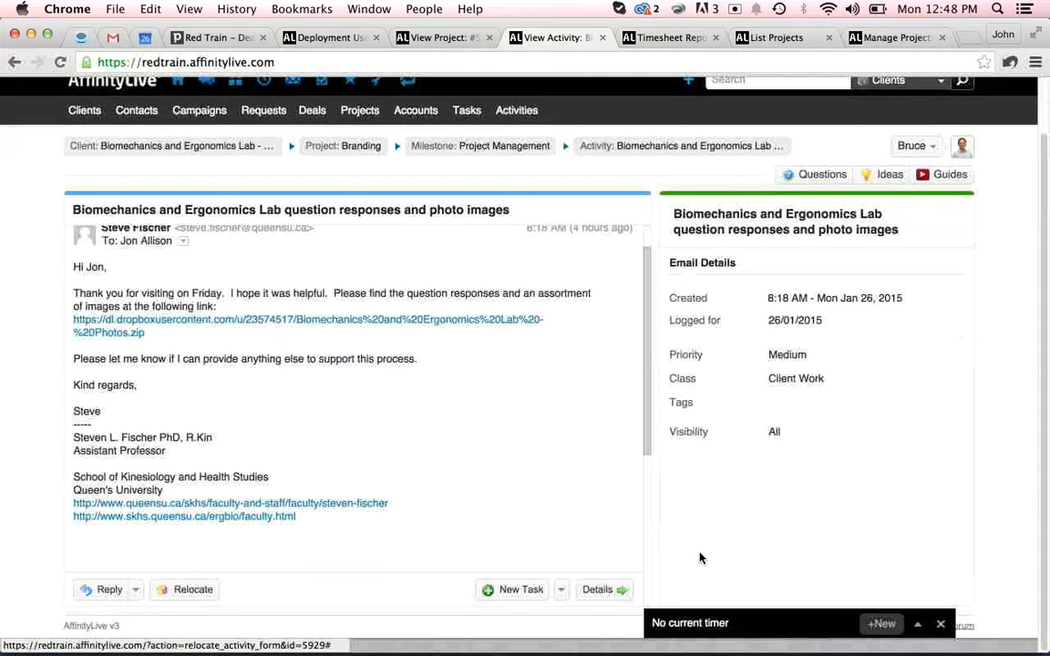
{"action": "left_click_drag", "start_coordinate": [649, 424], "coordinate": [469, 269]}
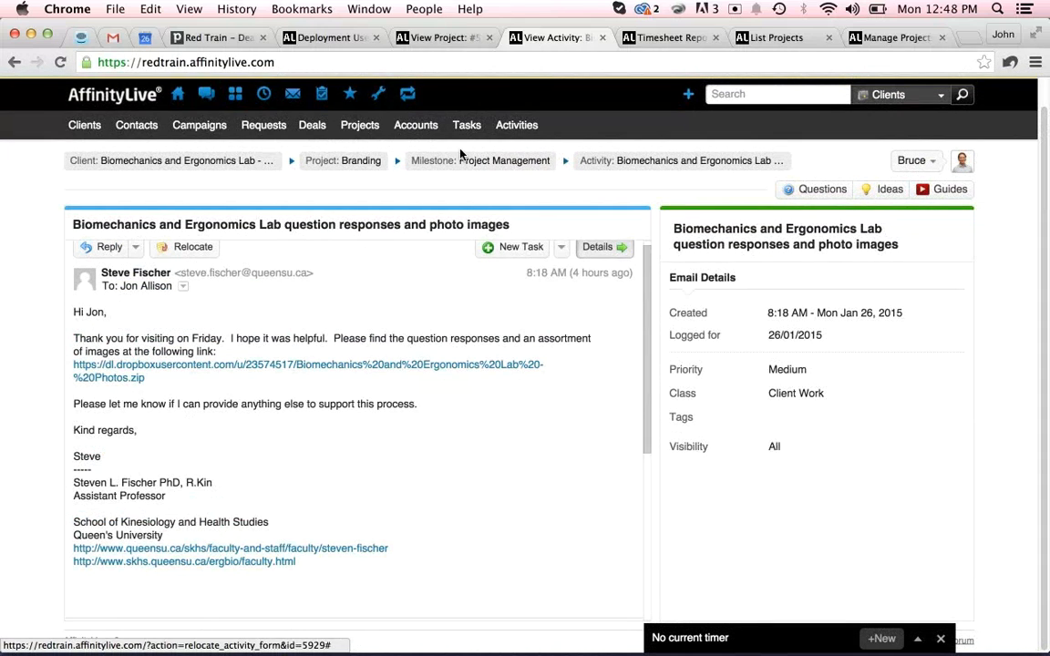
Open the client's page and the Brand Development Questionnaire email, reviewing its extra activity options.
{"action": "left_click", "coordinate": [164, 168]}
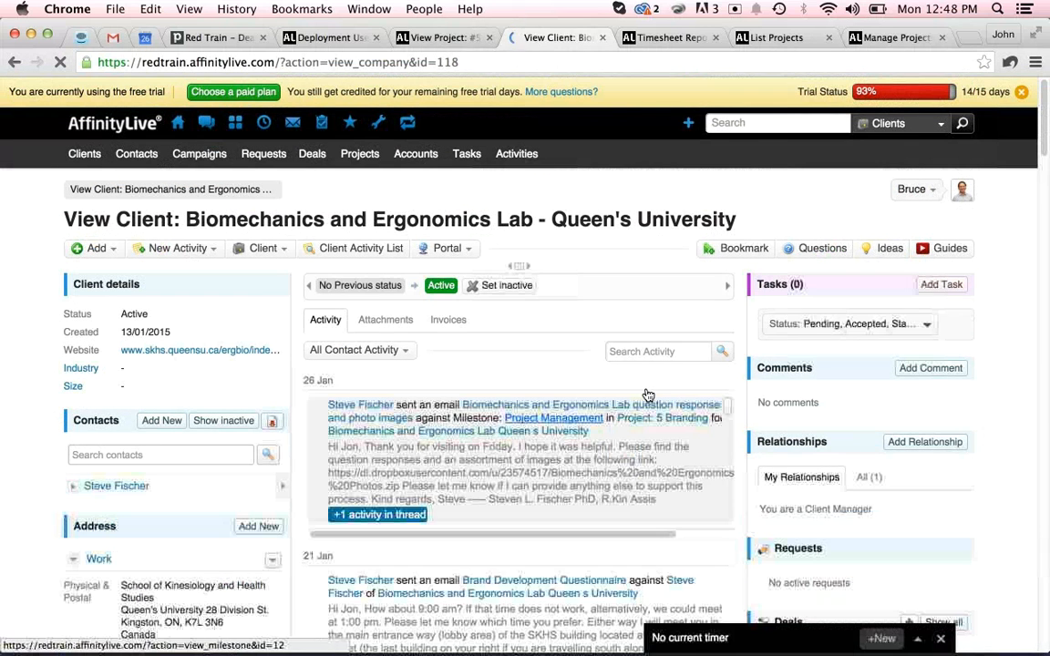
{"action": "scroll", "coordinate": [473, 366], "scroll_direction": "down", "scroll_amount": 5}
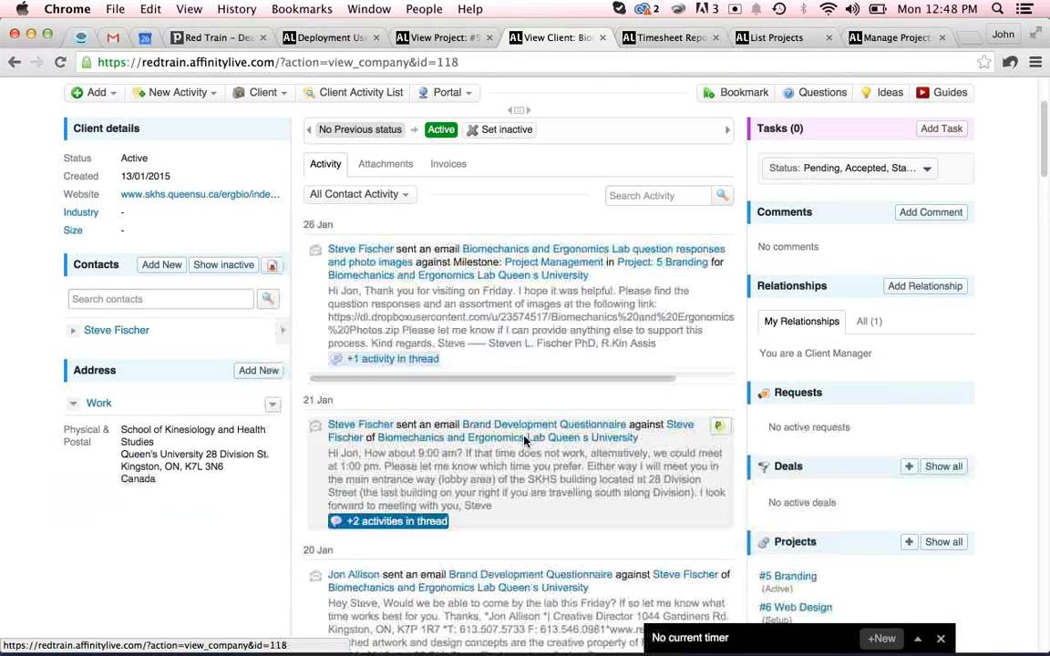
{"action": "left_click", "coordinate": [534, 429]}
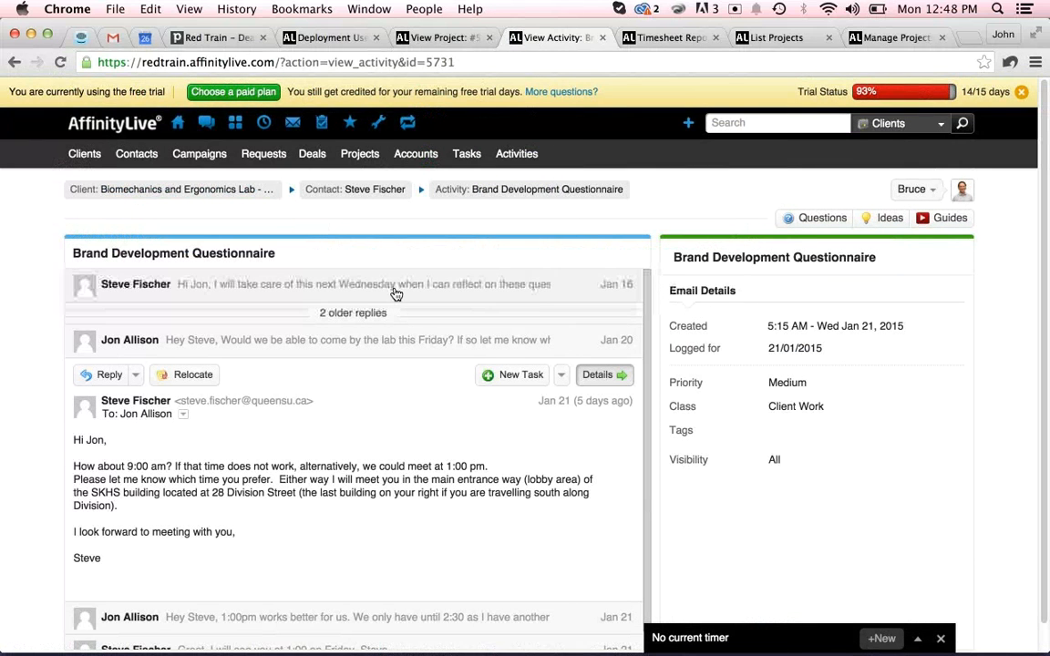
{"action": "scroll", "coordinate": [417, 450], "scroll_direction": "down", "scroll_amount": 2}
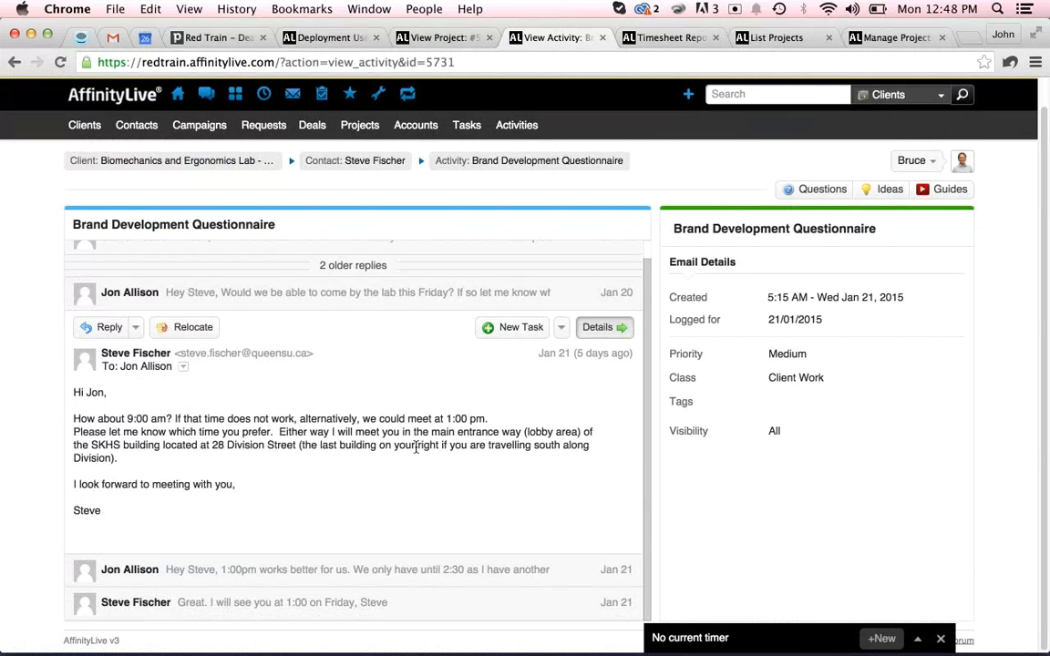
{"action": "left_click", "coordinate": [561, 334]}
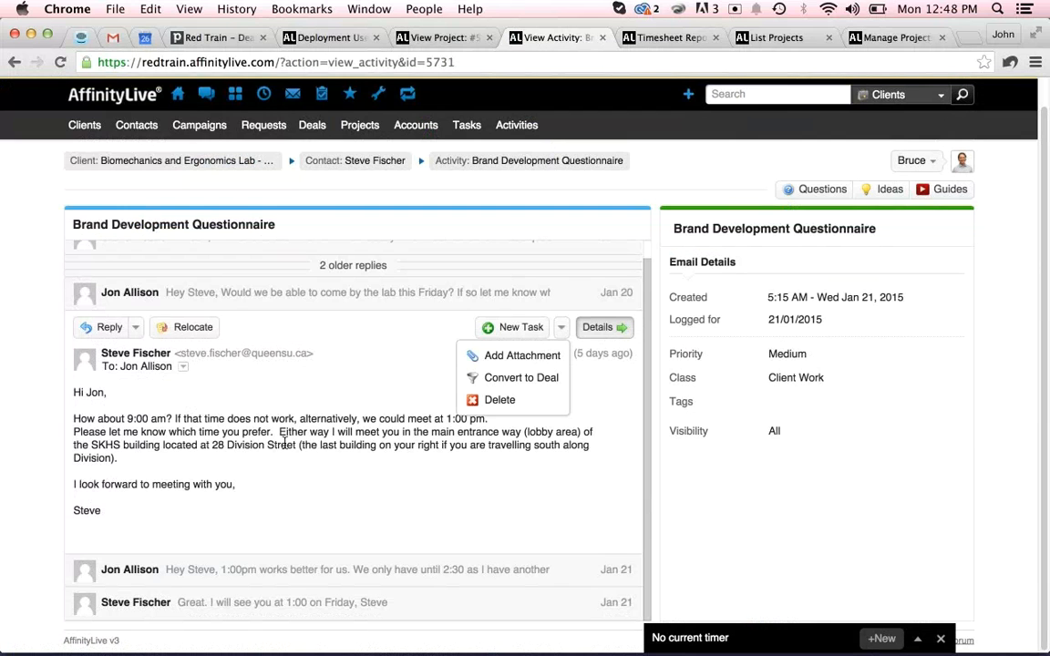
{"action": "left_click", "coordinate": [11, 67]}
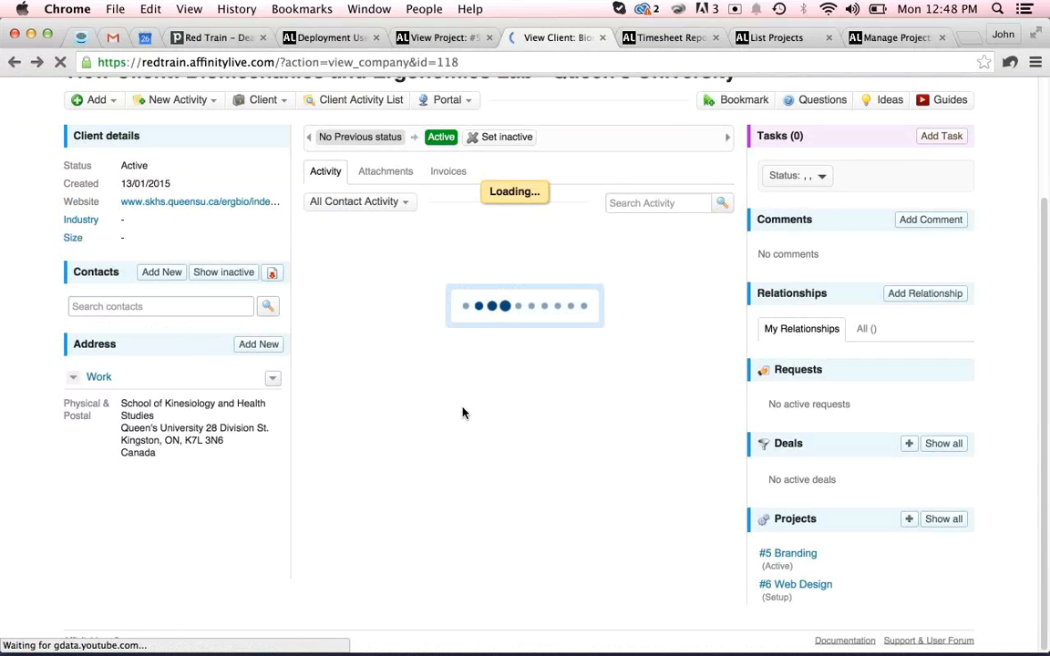
Scroll through the client's activity feed to review the logged email history.
{"action": "scroll", "coordinate": [1004, 404], "scroll_direction": "down", "scroll_amount": 1}
{"action": "scroll", "coordinate": [1004, 404], "scroll_direction": "down", "scroll_amount": 3}
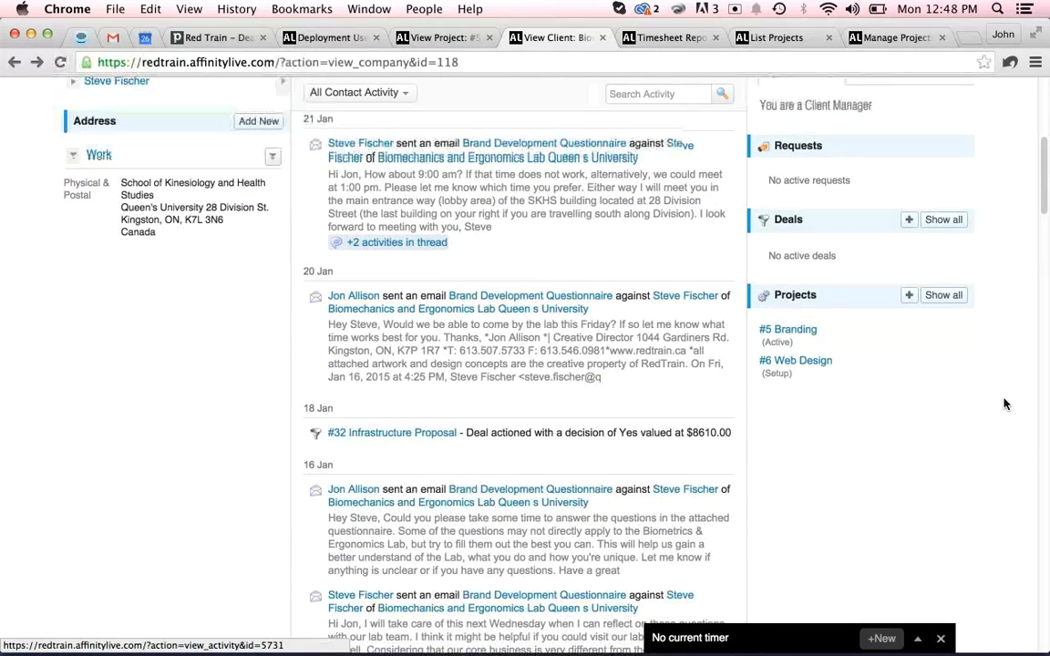
{"action": "scroll", "coordinate": [1004, 404], "scroll_direction": "down", "scroll_amount": 4}
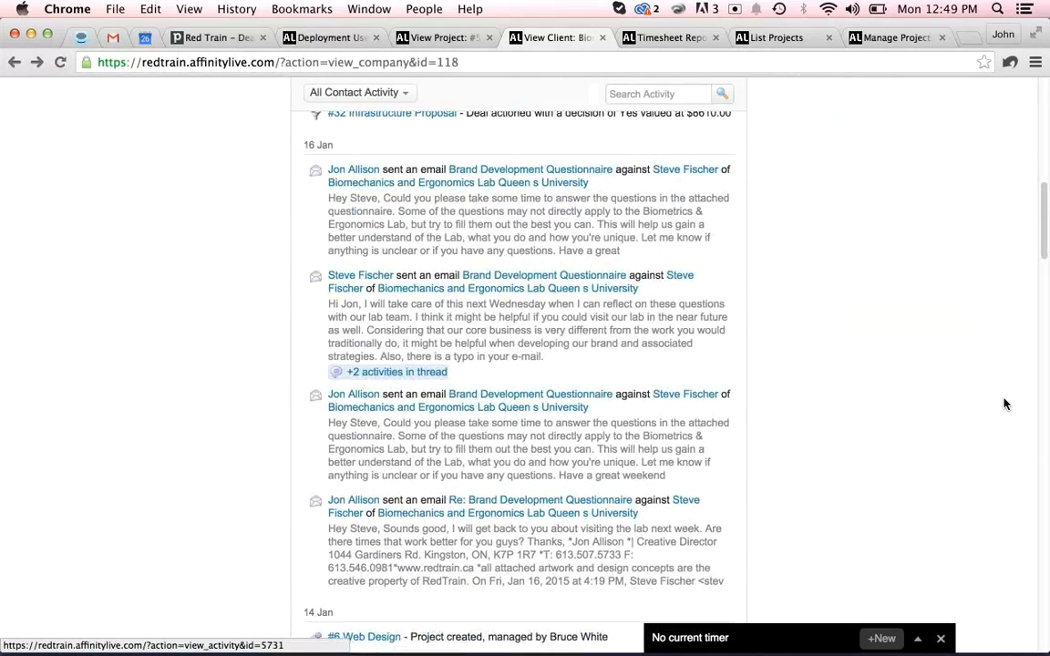
{"action": "scroll", "coordinate": [1004, 403], "scroll_direction": "down", "scroll_amount": 1}
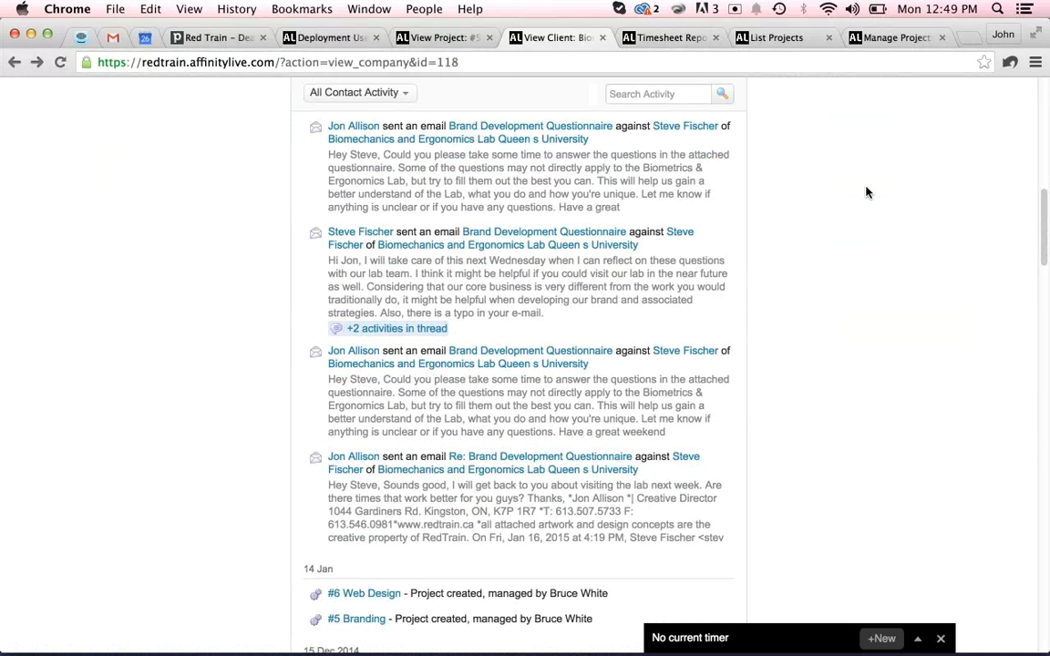
{"action": "scroll", "coordinate": [849, 288], "scroll_direction": "down", "scroll_amount": 2}
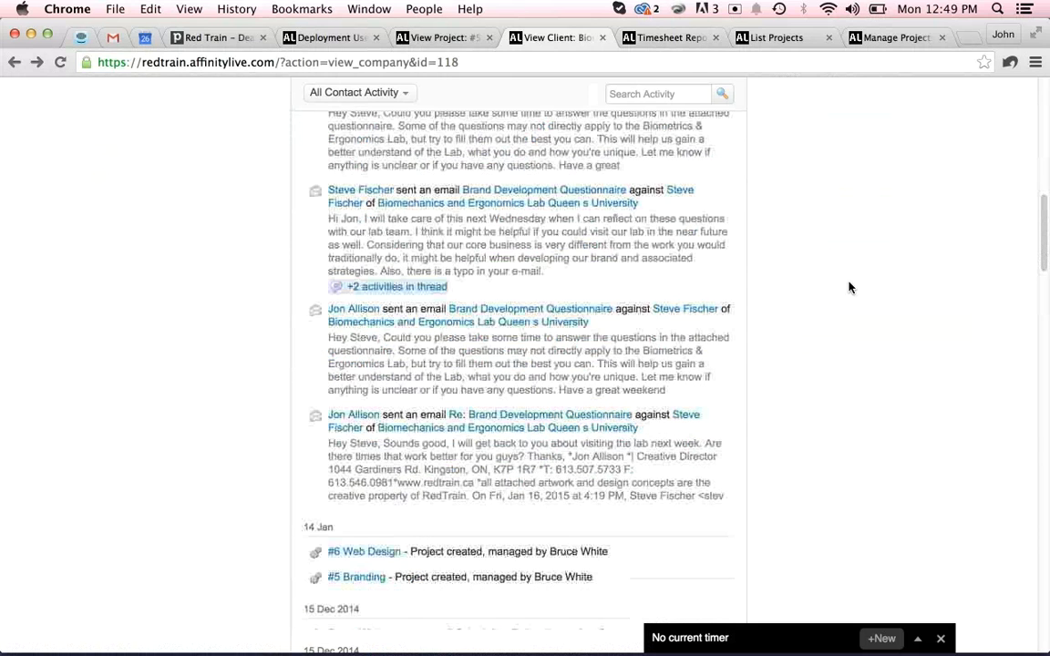
{"action": "scroll", "coordinate": [849, 288], "scroll_direction": "up", "scroll_amount": 2}
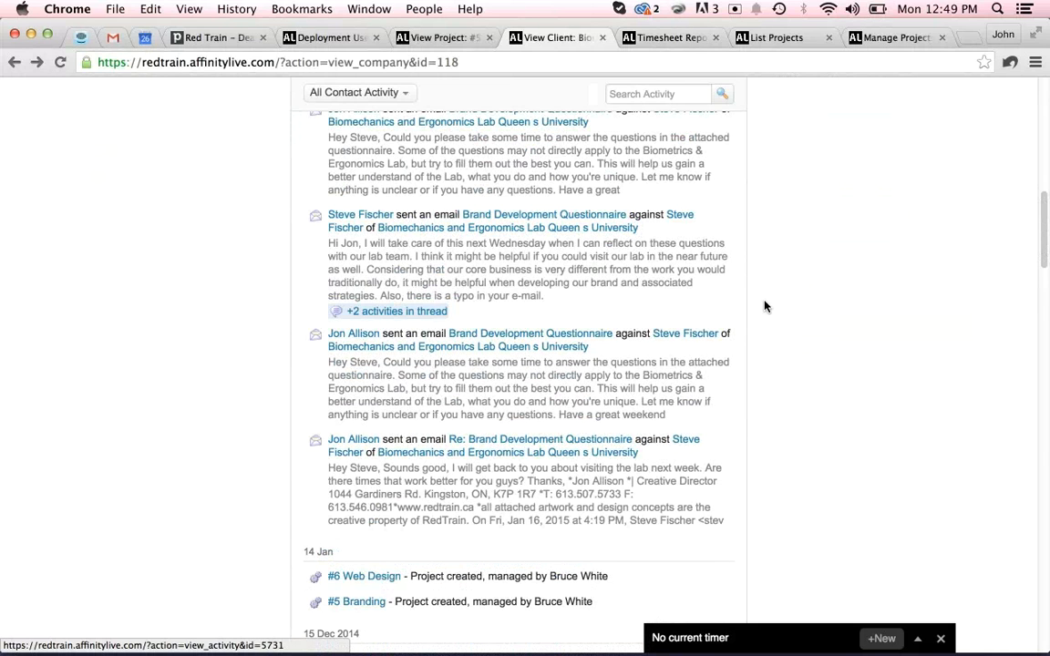
{"action": "scroll", "coordinate": [765, 306], "scroll_direction": "down", "scroll_amount": 1}
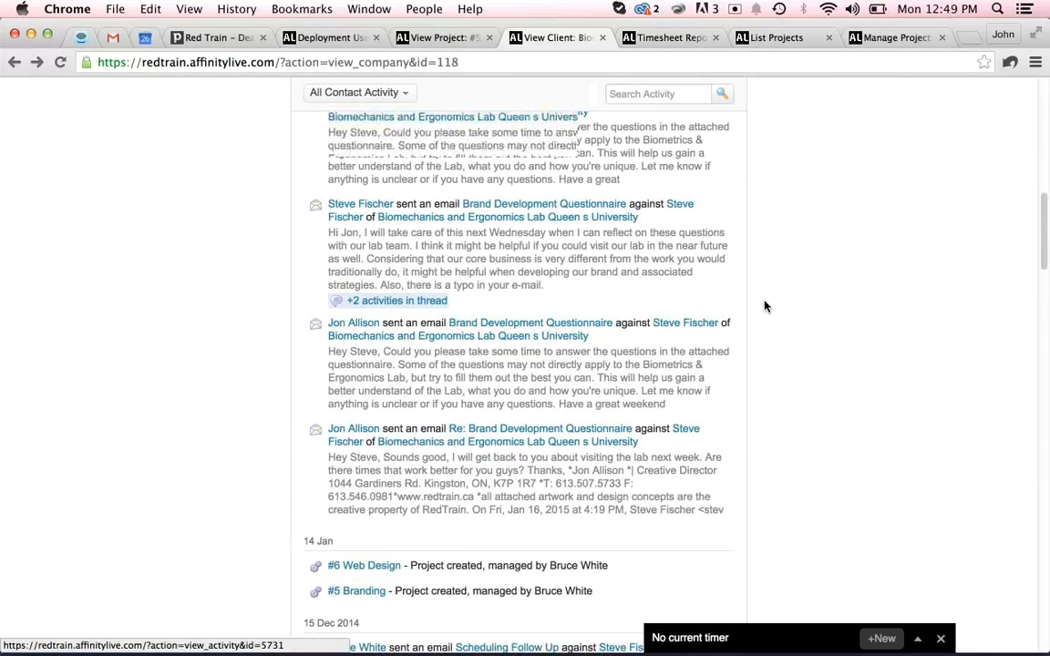
{"action": "scroll", "coordinate": [765, 306], "scroll_direction": "up", "scroll_amount": 10}
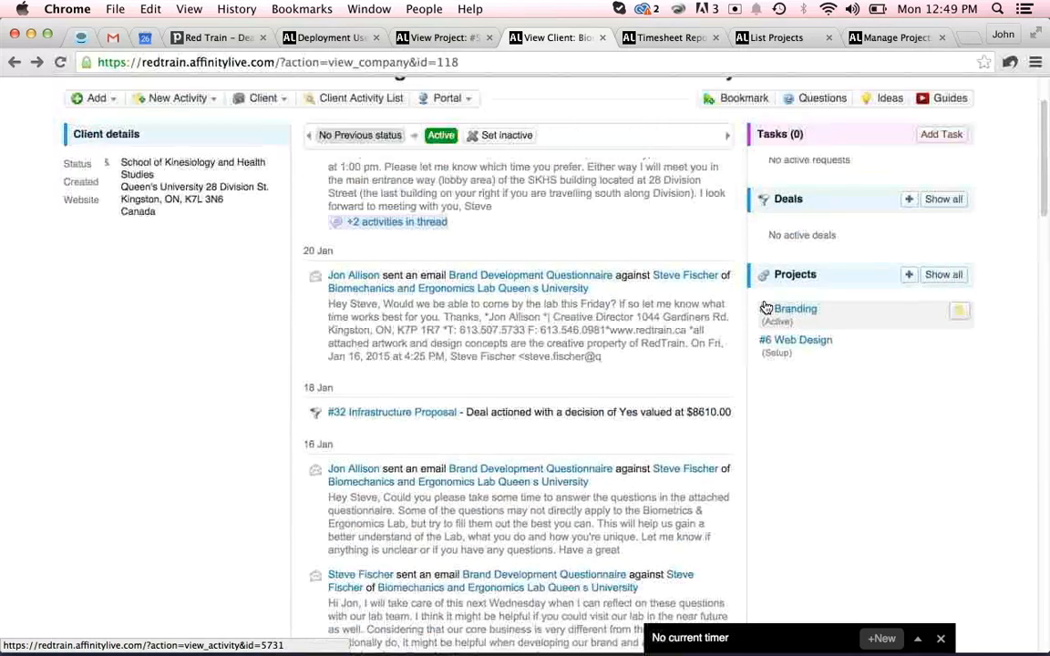
{"action": "scroll", "coordinate": [765, 308], "scroll_direction": "up", "scroll_amount": 10}
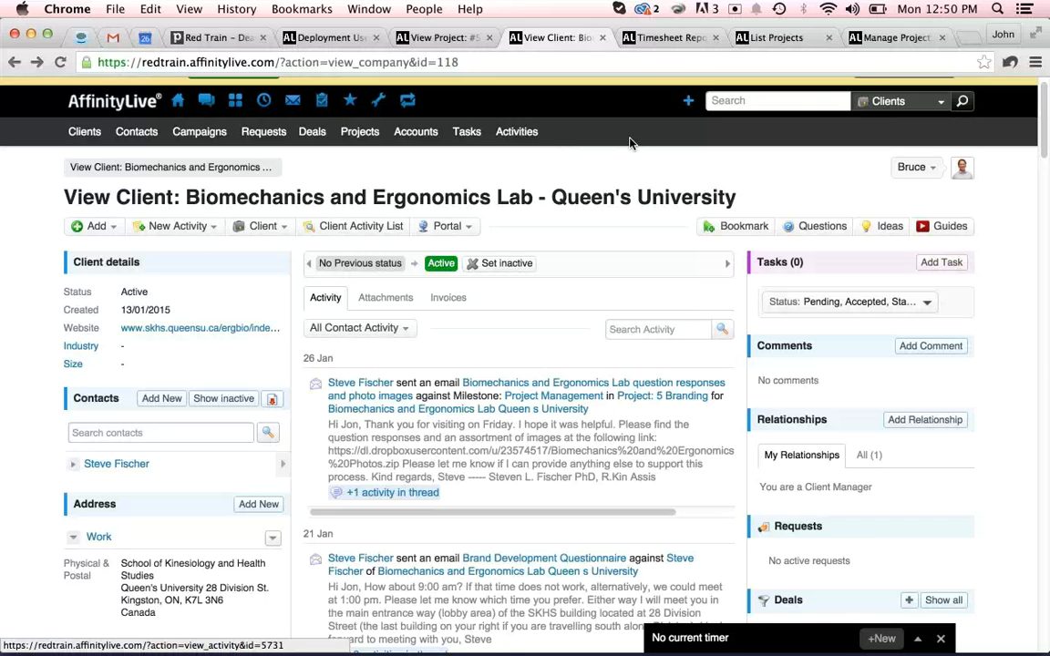
Open the Project Management milestone of the #5 Branding project.
{"action": "left_click", "coordinate": [893, 39]}
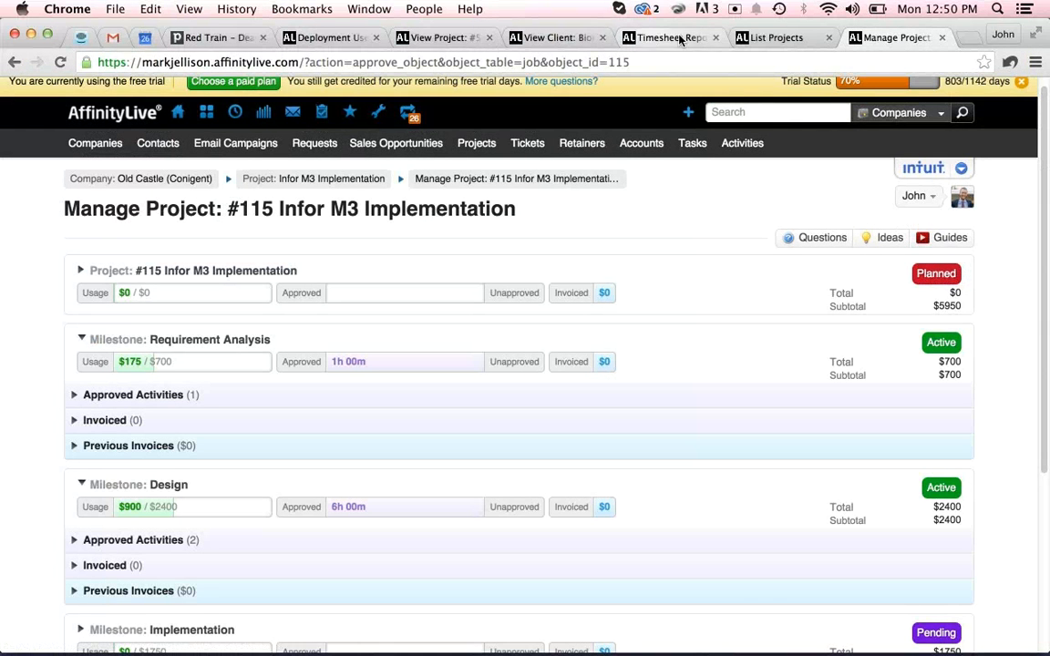
{"action": "left_click", "coordinate": [435, 38]}
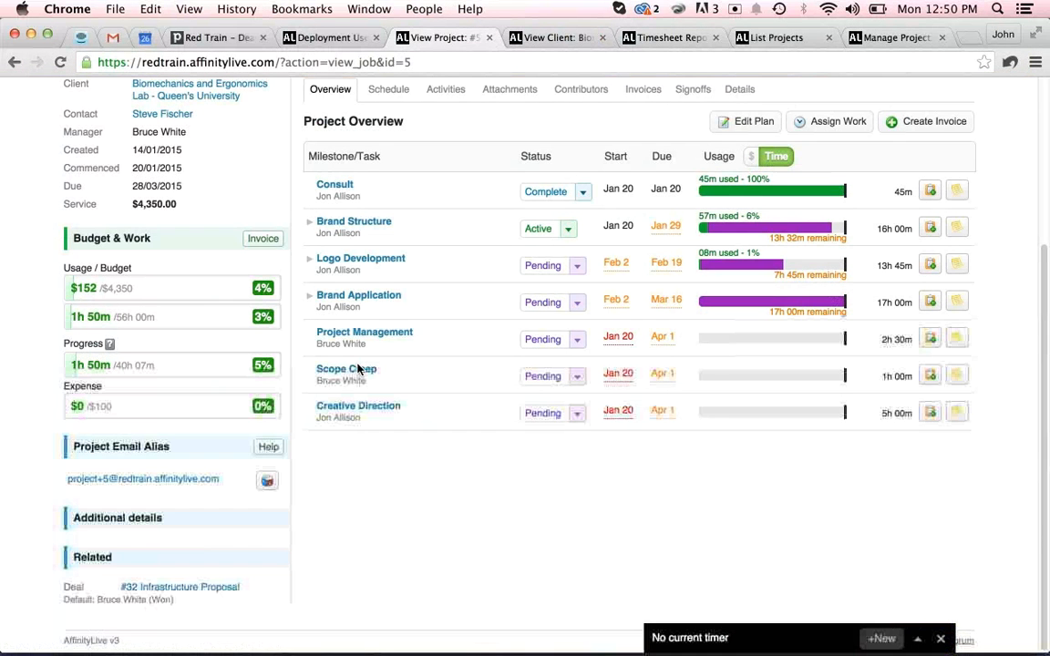
{"action": "left_click", "coordinate": [356, 335]}
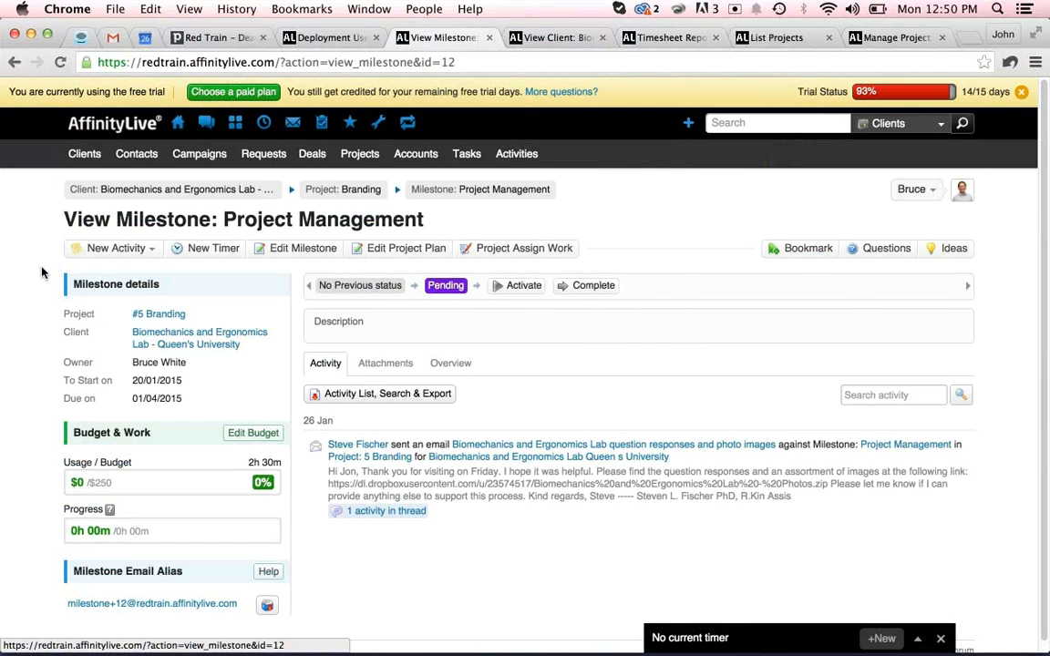
{"action": "left_click", "coordinate": [114, 248]}
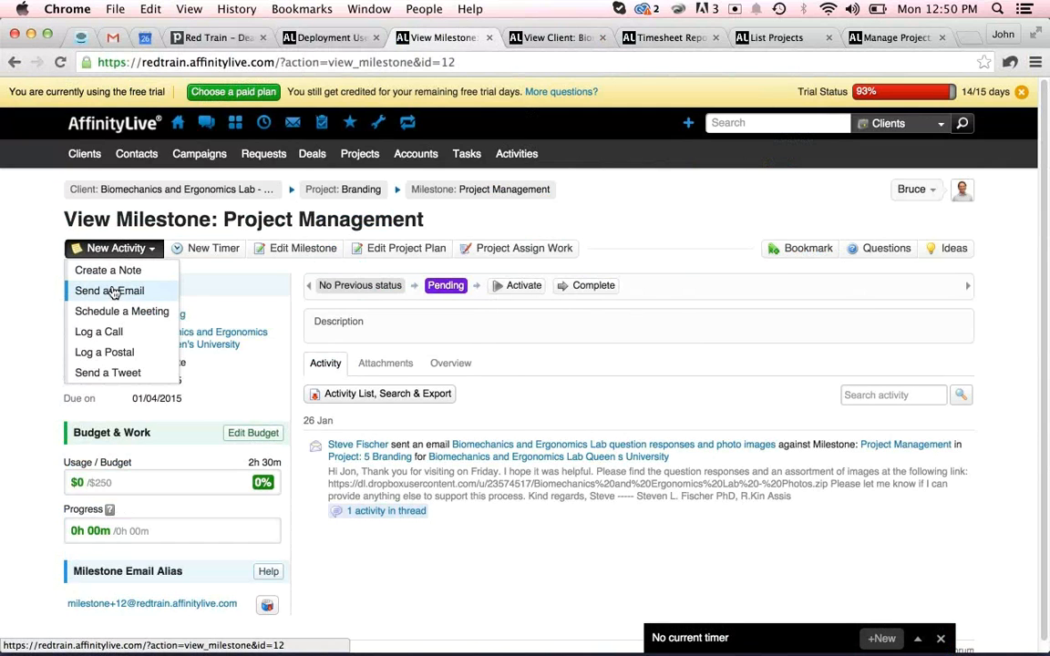
{"action": "left_click", "coordinate": [114, 292]}
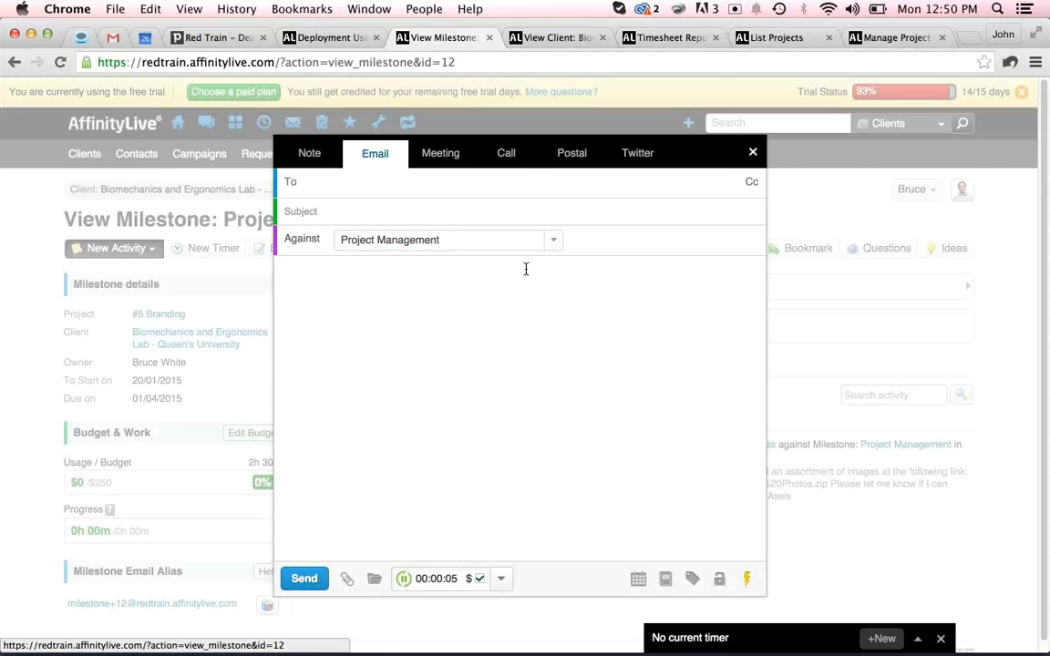
{"action": "left_click", "coordinate": [752, 157]}
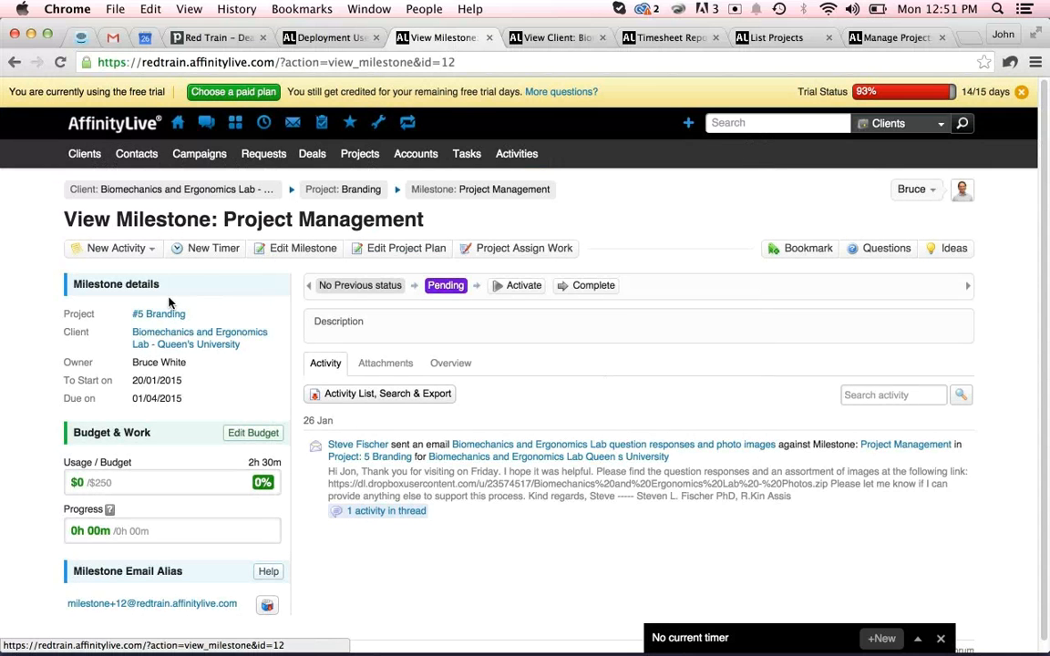
Start a new email against the Project Management milestone, check its timer billing option, and close the composer.
{"action": "left_click", "coordinate": [91, 248]}
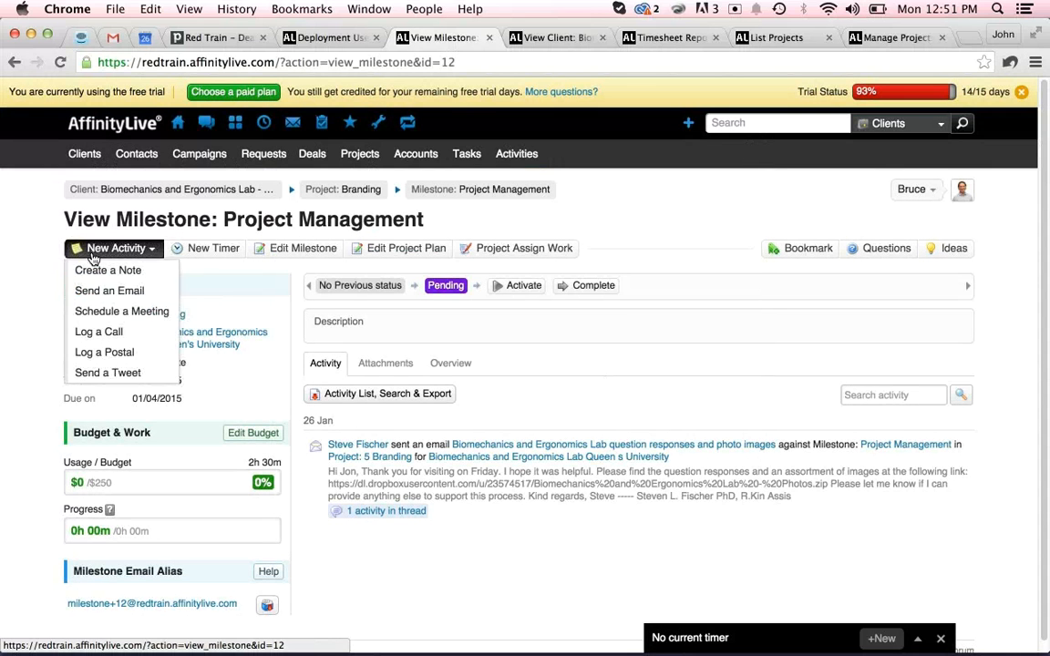
{"action": "left_click", "coordinate": [119, 294]}
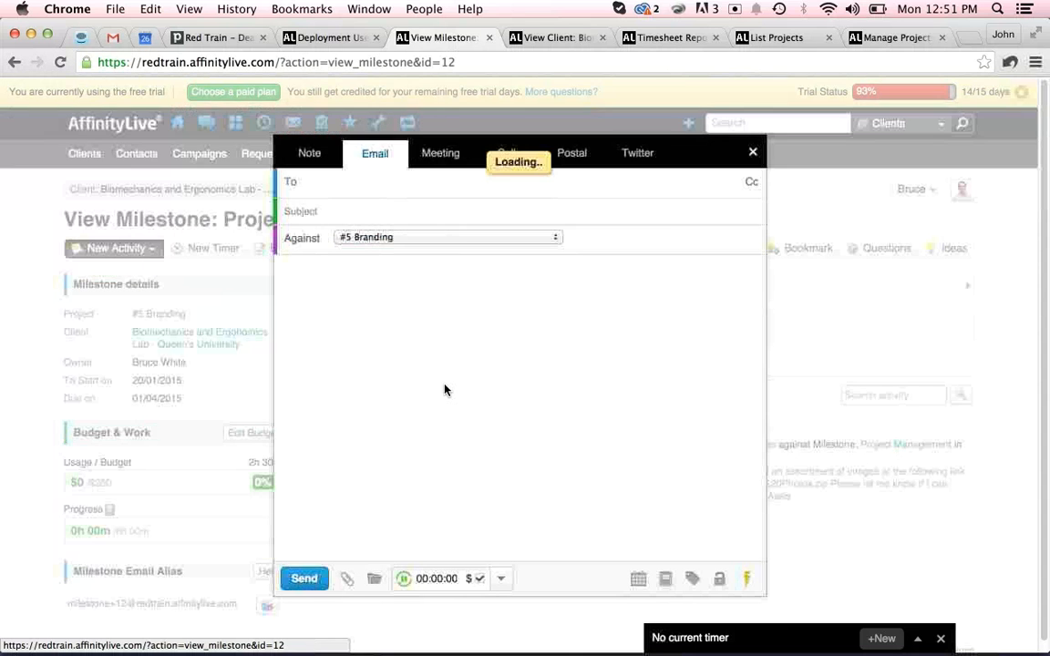
{"action": "left_click", "coordinate": [475, 579]}
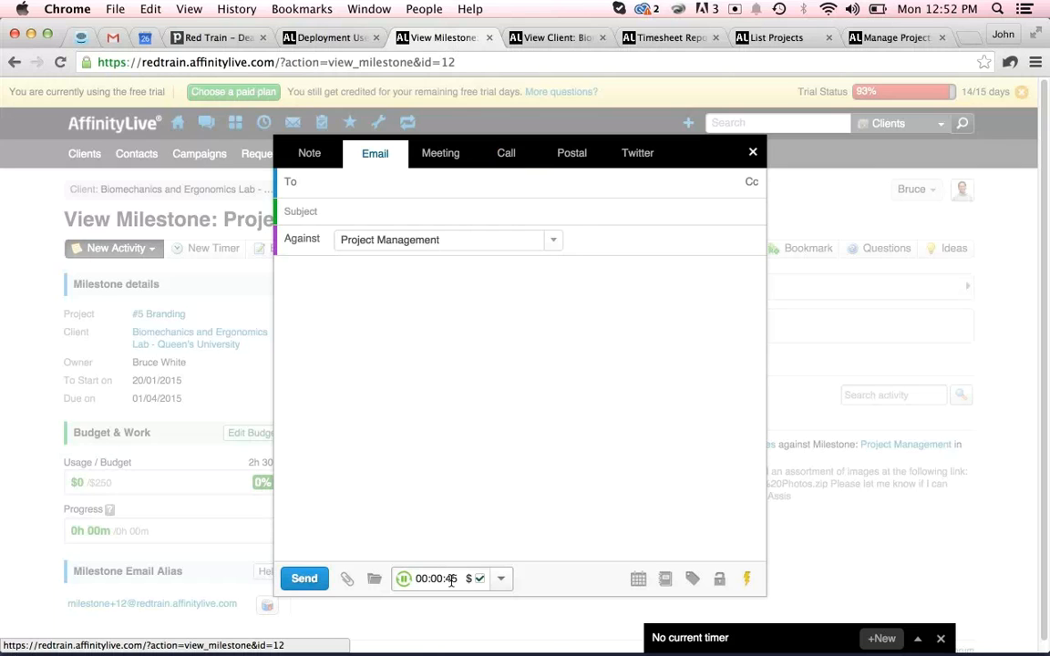
{"action": "left_click", "coordinate": [366, 343]}
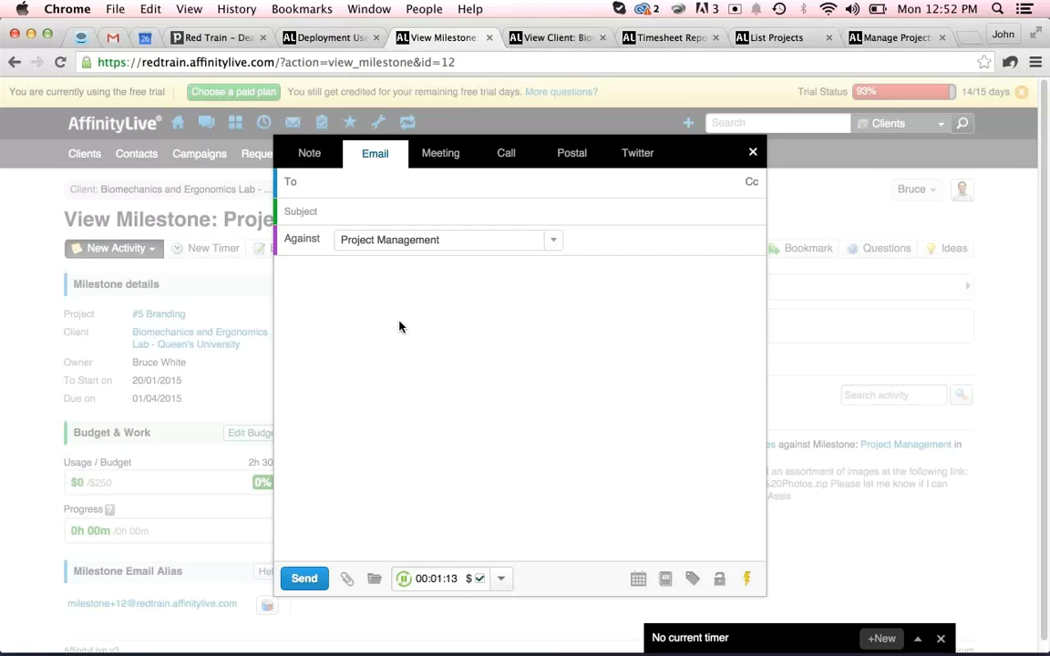
{"action": "left_click", "coordinate": [753, 155]}
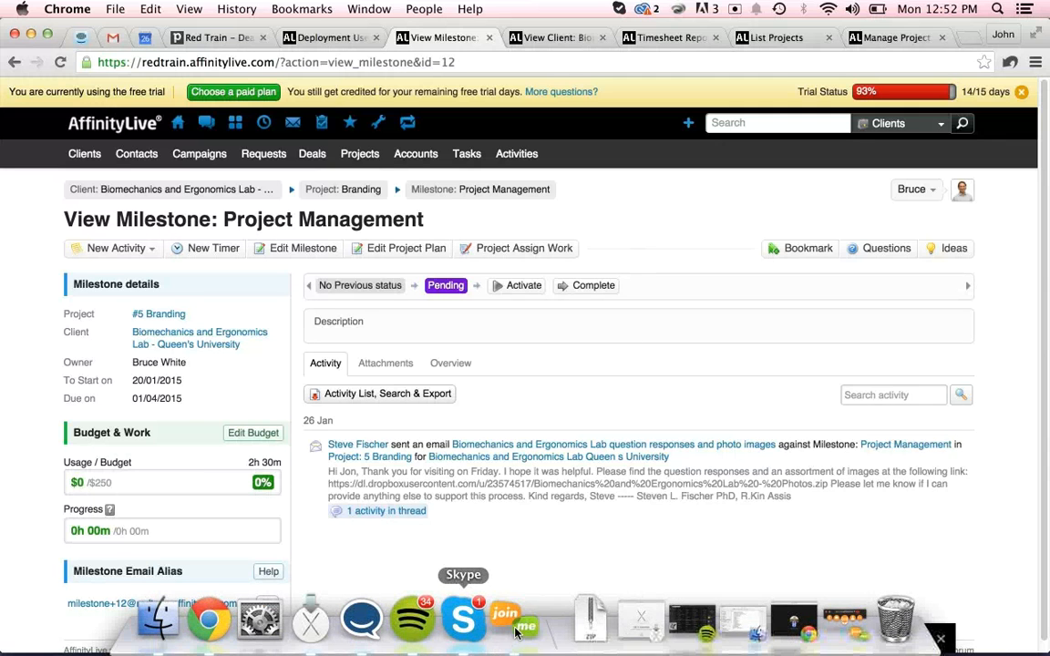
{"action": "left_click", "coordinate": [527, 618]}
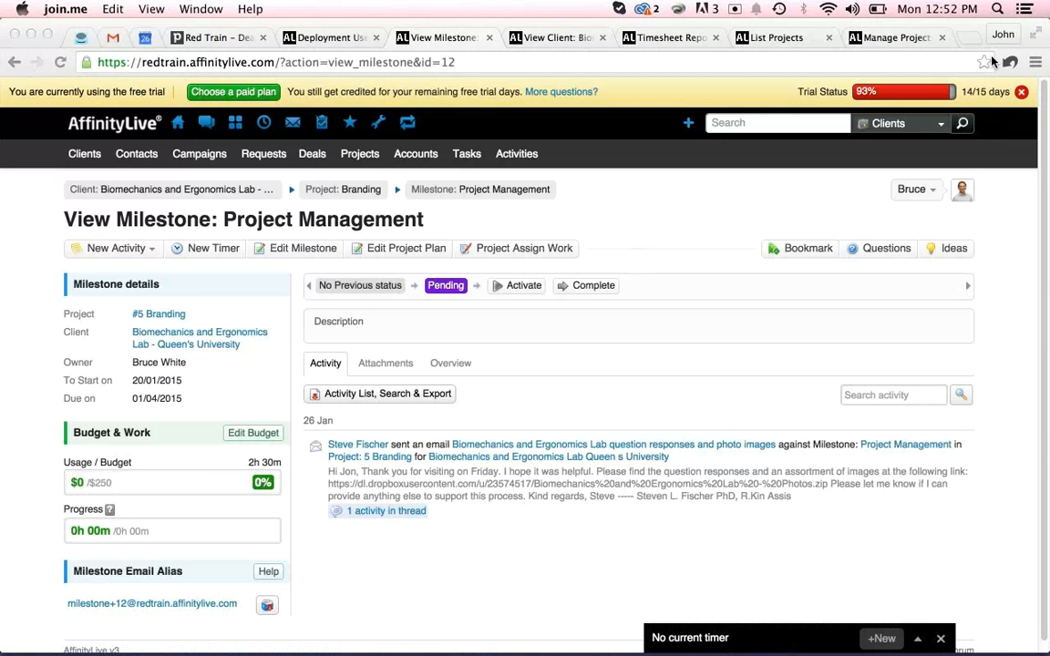